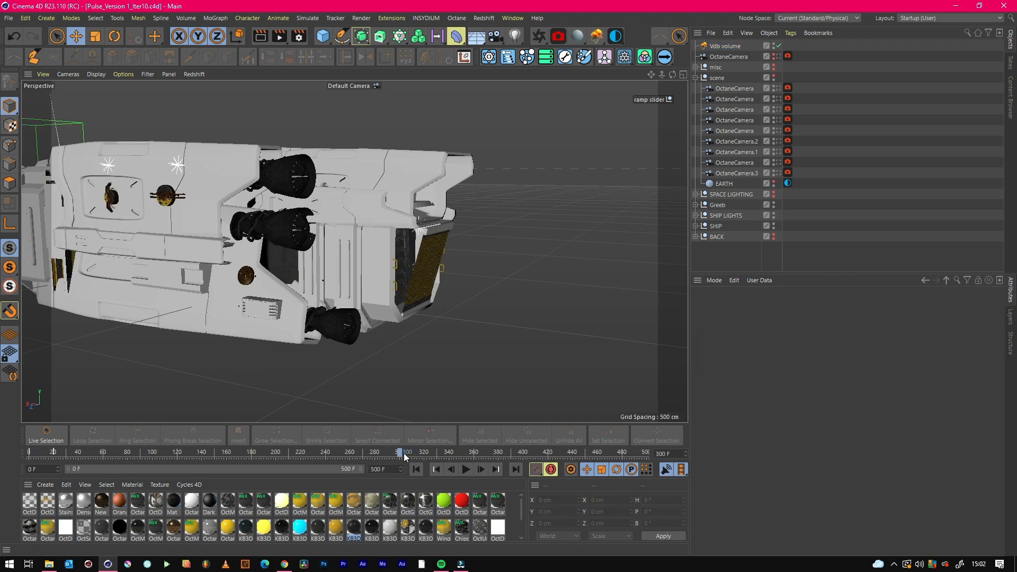
Turn on voxel display for the Vdb volume and set its Vdb channel to 1.
click(729, 47)
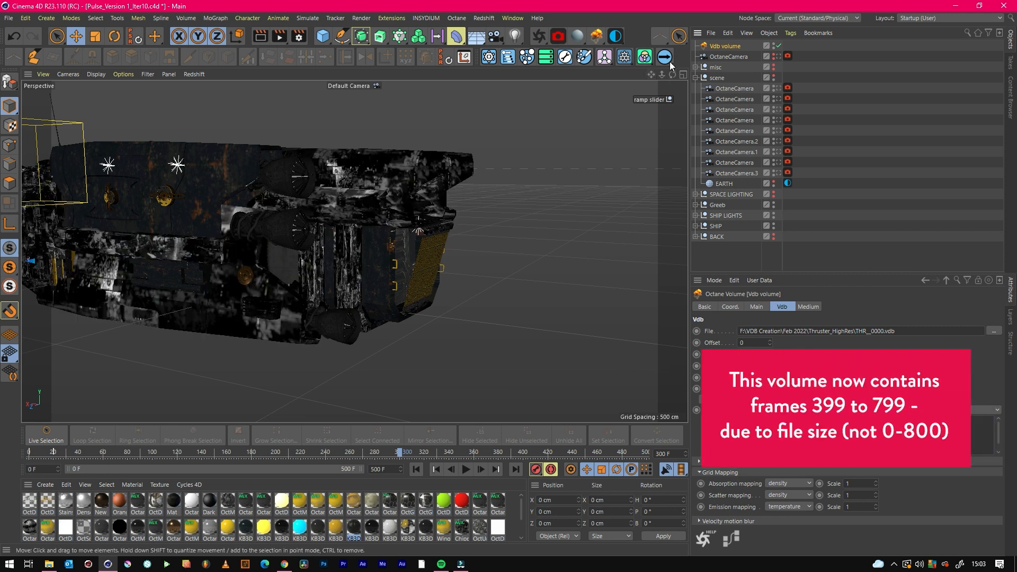
drag(671, 74, 676, 75)
alt+drag(68, 175, 346, 254)
click(708, 462)
click(759, 472)
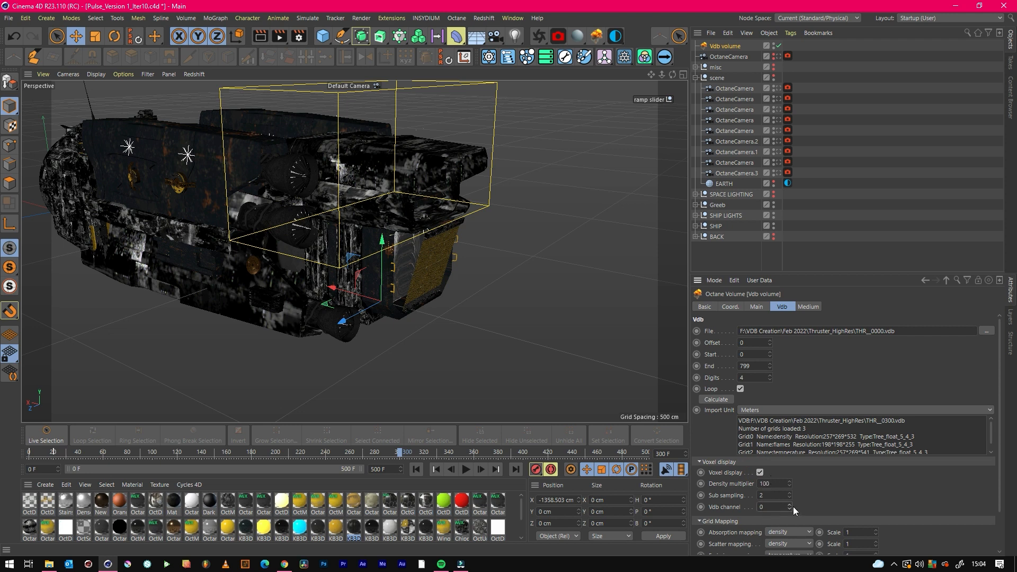
click(789, 504)
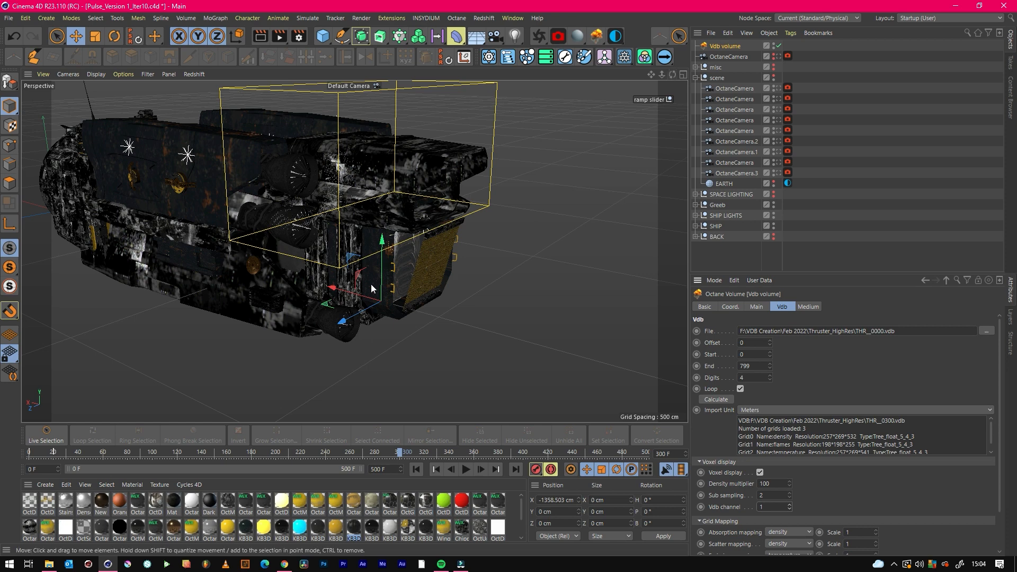
Move the VDB volume out behind the ship to about X -1690.5 cm and rotate its heading to -90°.
drag(365, 286, 516, 324)
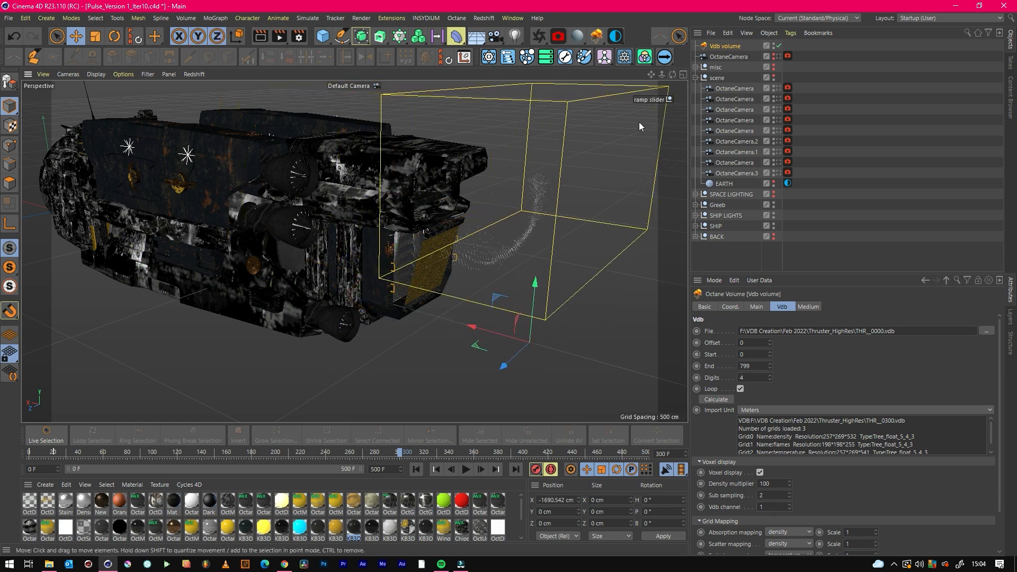
drag(672, 74, 678, 101)
key(r)
drag(510, 323, 407, 285)
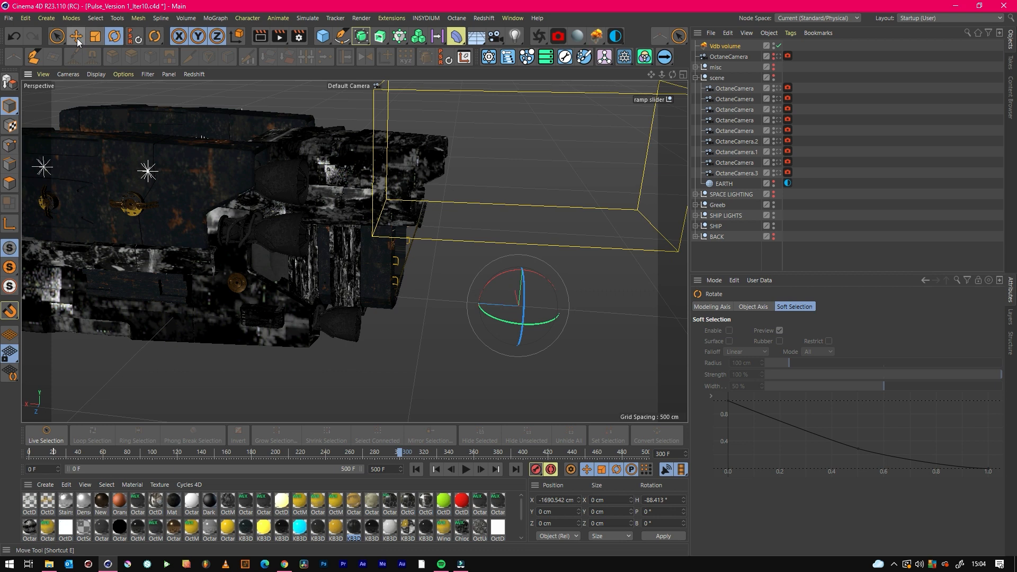
drag(668, 497, 593, 488)
text(-90)
key(Return)
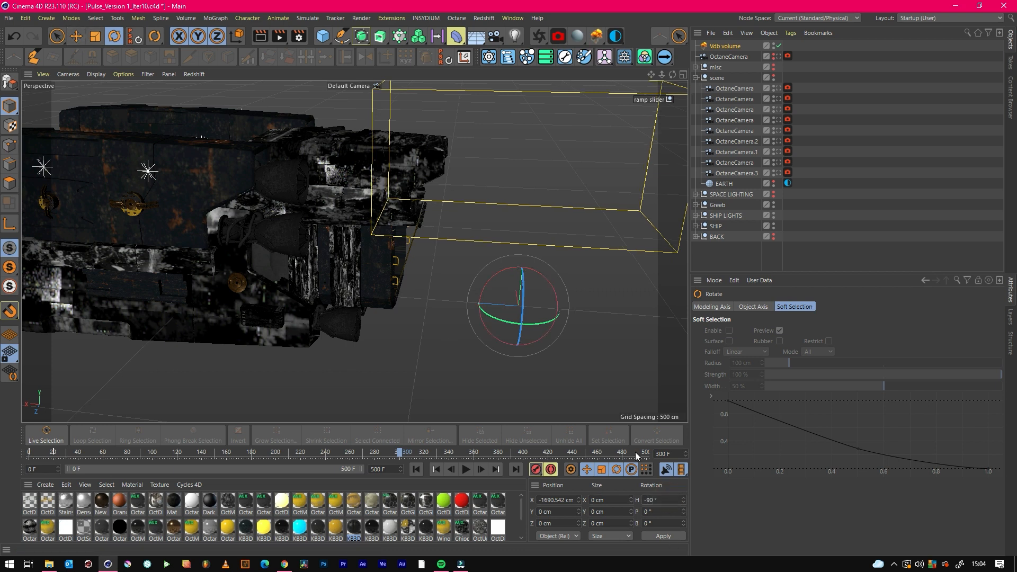
Reposition the VDB volume near the ship's rear at about X -1508 cm, Z 156 cm, and save the project.
click(76, 36)
drag(479, 310, 540, 315)
drag(450, 242, 485, 240)
drag(672, 75, 565, 50)
key(ctrl+s)
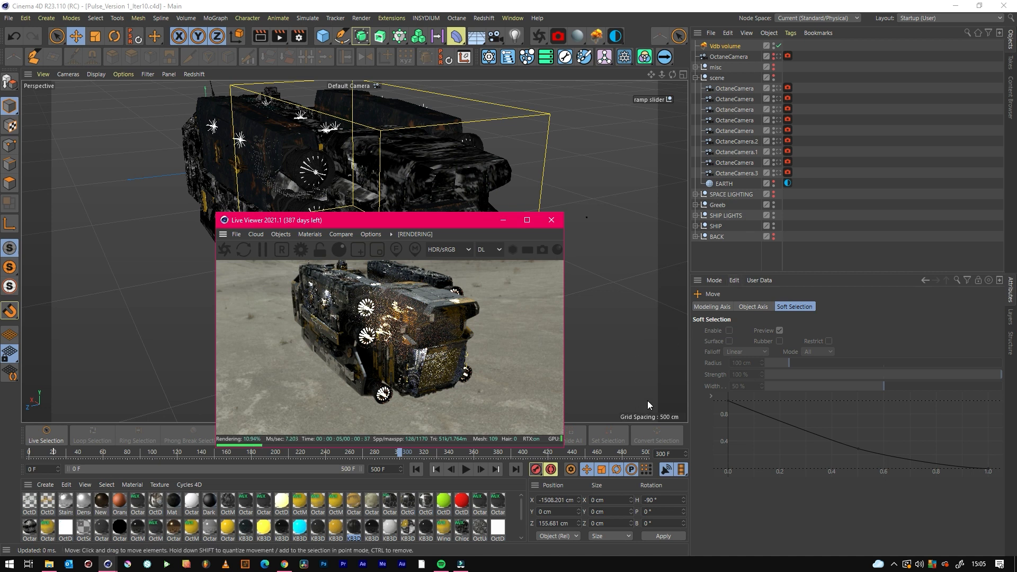
Keep the VDB volume's emission mapping on temperature and give the volume a Fire medium.
click(735, 43)
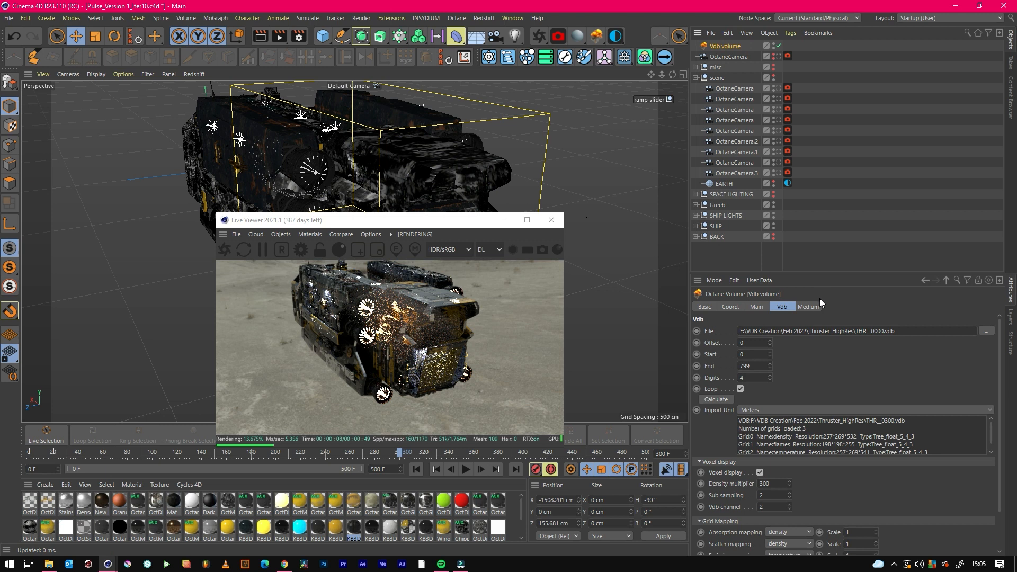
scroll(817, 305, down, 2)
click(794, 510)
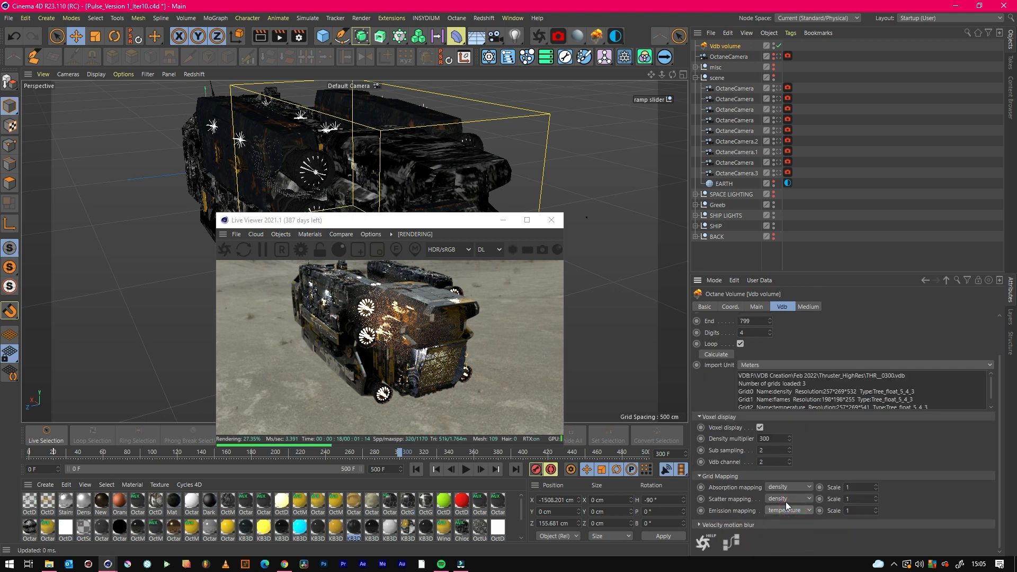
click(794, 510)
click(794, 510)
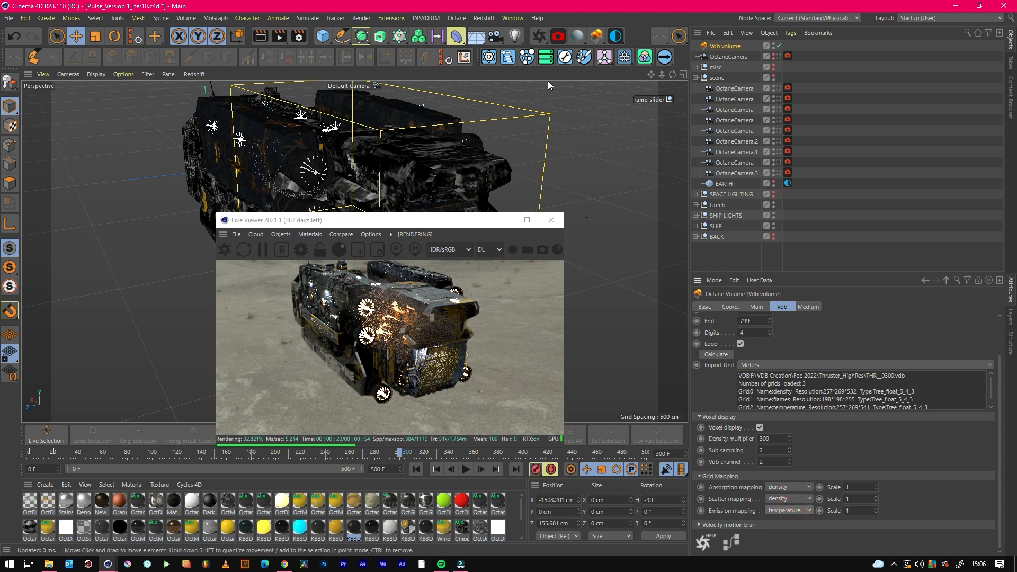
click(819, 305)
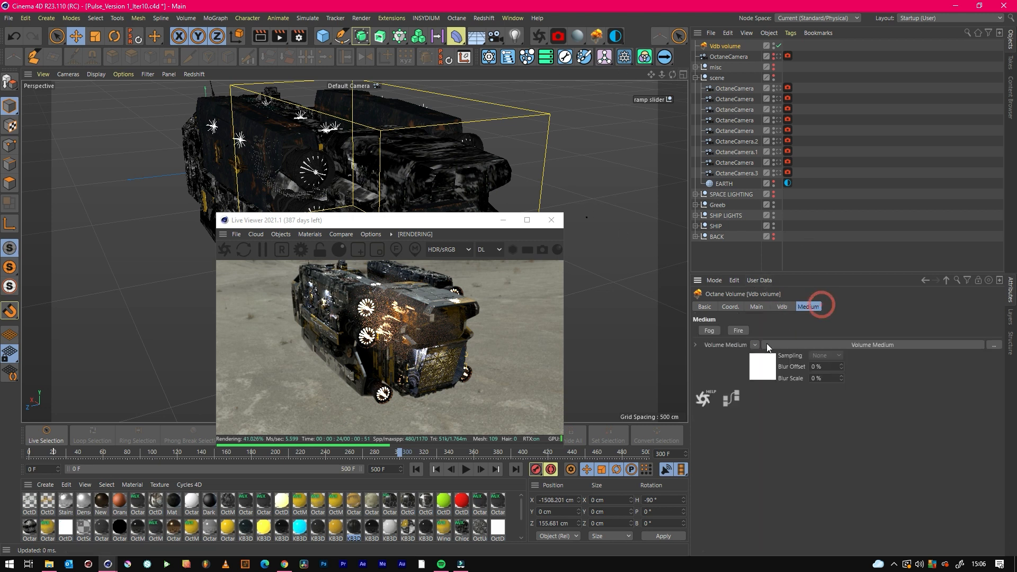
click(740, 330)
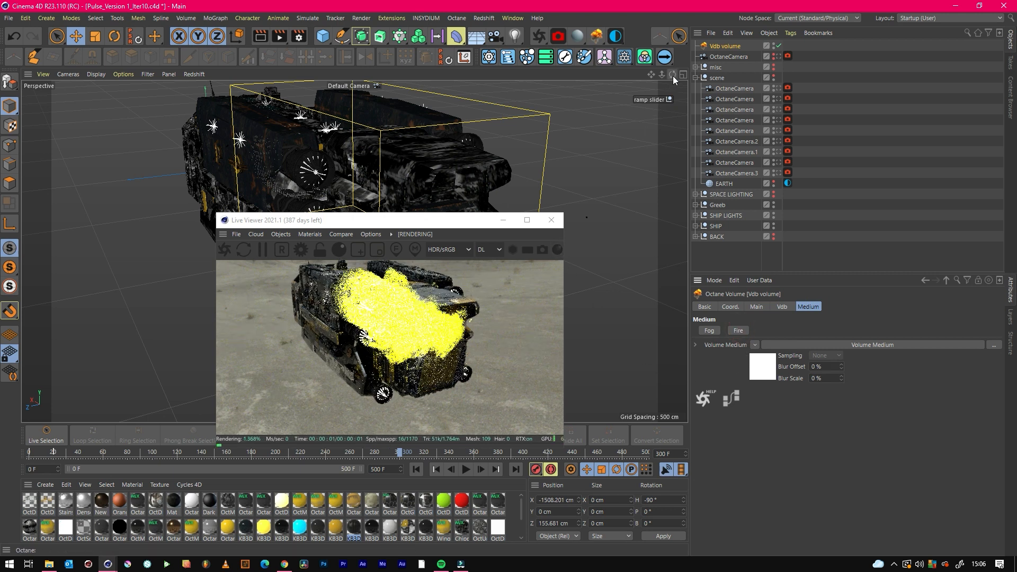
Set the emission mapping scale of the VDB volume to 0.2.
click(781, 306)
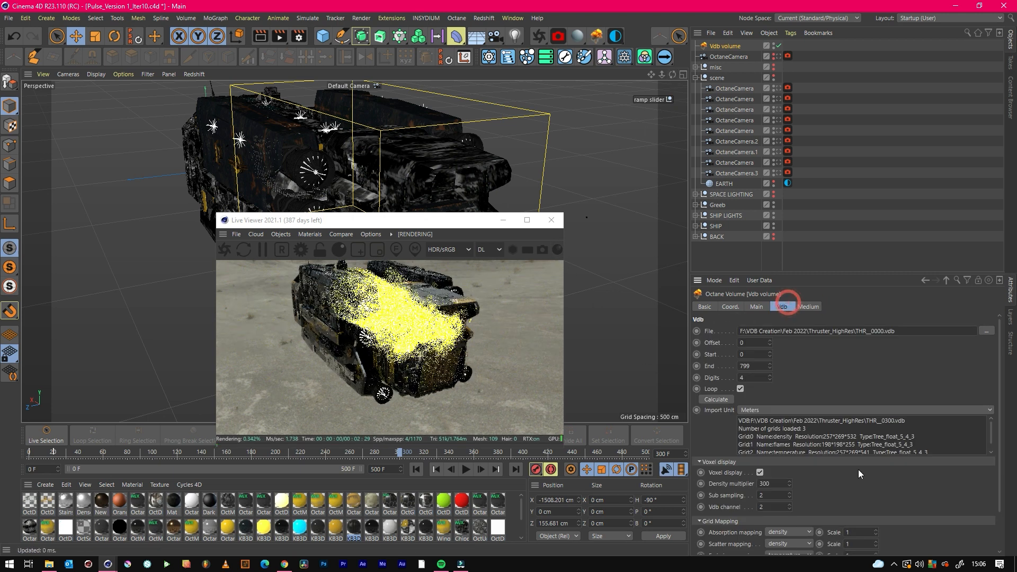
scroll(903, 511, down, 2)
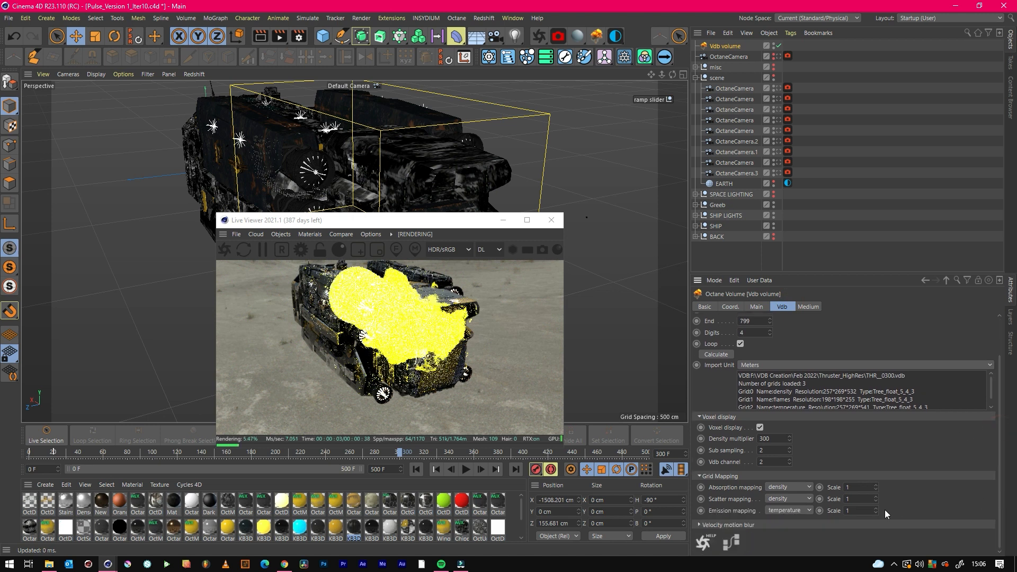
text(0.)
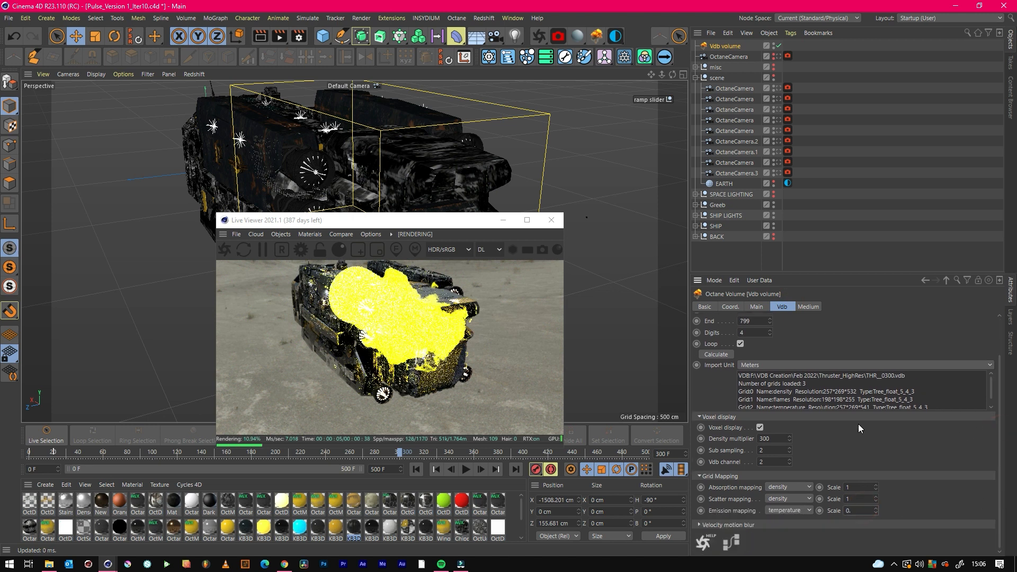
text(2)
key(Return)
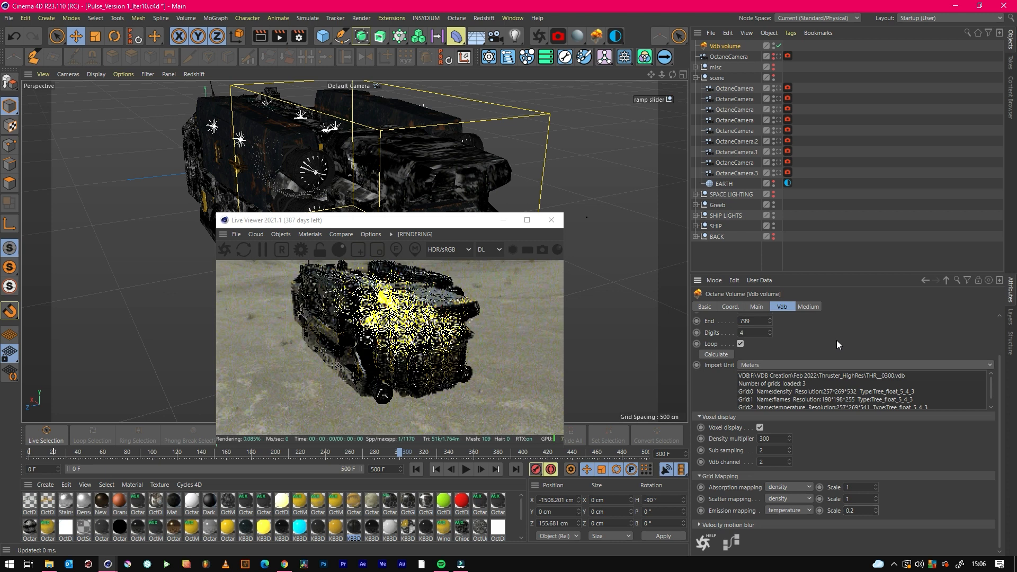
Lower the Volume Medium's density to about 0.000096 and its volume step length to about 0.0212.
click(808, 307)
click(833, 344)
drag(976, 307, 823, 308)
drag(866, 320, 811, 319)
Scale the VDB volume down uniformly toward the size of a single ship thruster.
drag(672, 74, 630, 101)
click(720, 47)
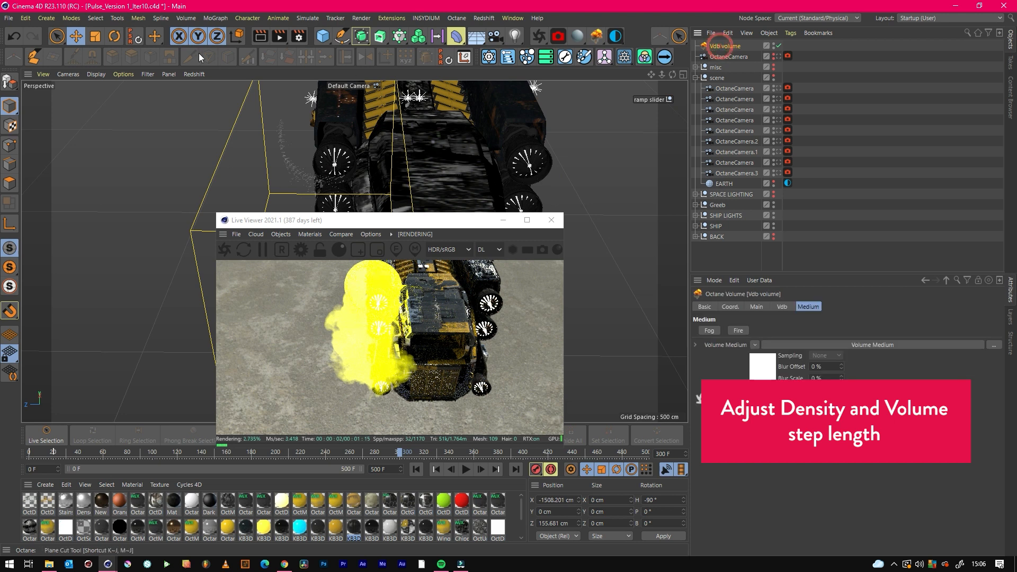
click(96, 36)
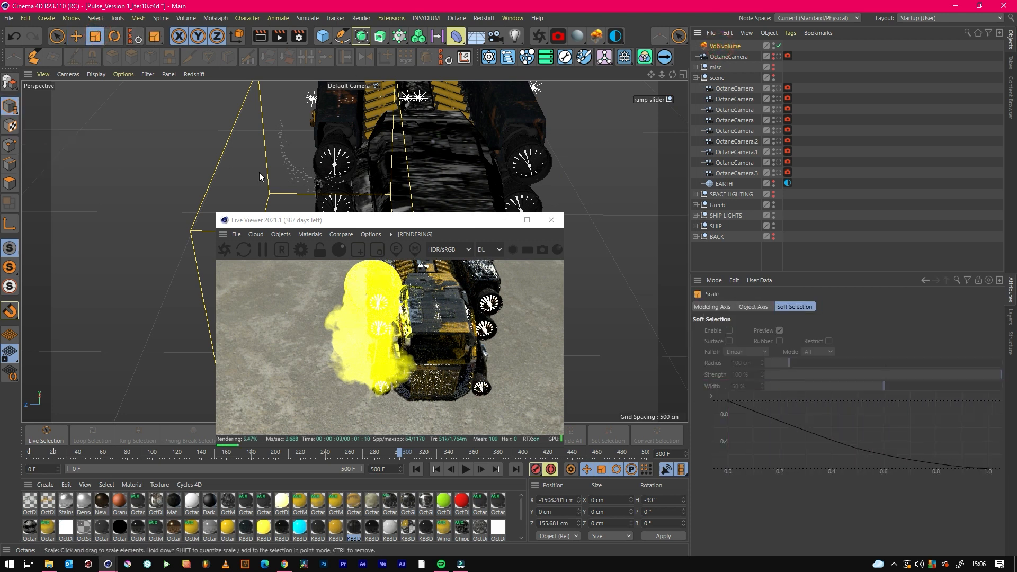
drag(316, 167, 154, 224)
Move the scaled volume toward the upper thruster, to about X -1454 cm, Y 70 cm, Z 111 cm.
mouse_move(672, 74)
mouse_down()
mouse_move(635, 96)
mouse_move(678, 73)
mouse_up()
click(78, 36)
drag(420, 214, 712, 180)
drag(652, 73, 647, 85)
drag(389, 313, 393, 293)
drag(355, 326, 407, 312)
scroll(276, 169, up, 5)
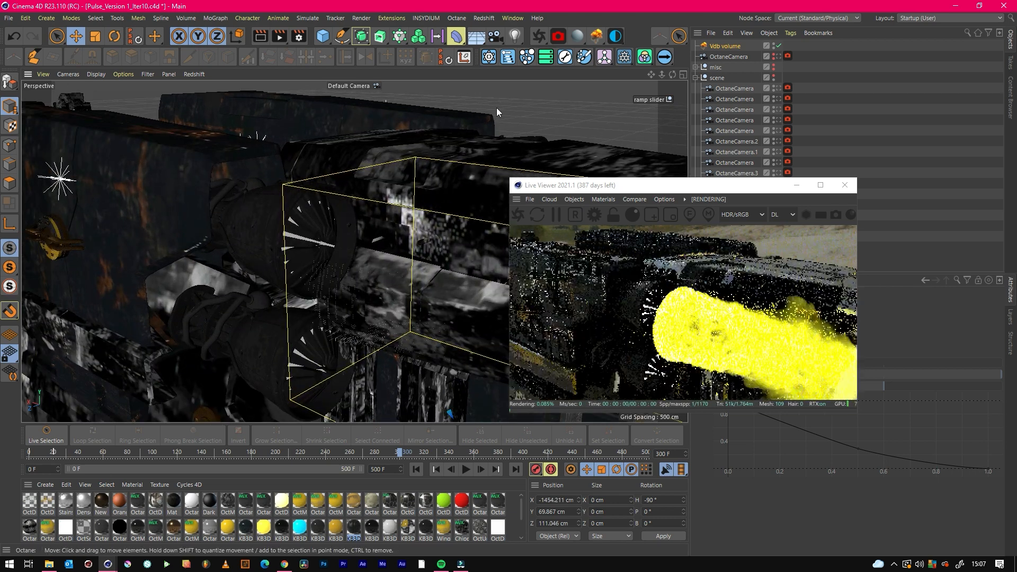
Align the flame volume with the upper thruster's nozzle at about X -1404 cm, Y 136 cm, Z 131 cm.
drag(673, 74, 634, 115)
drag(345, 389, 306, 388)
drag(363, 368, 289, 296)
scroll(342, 337, down, 5)
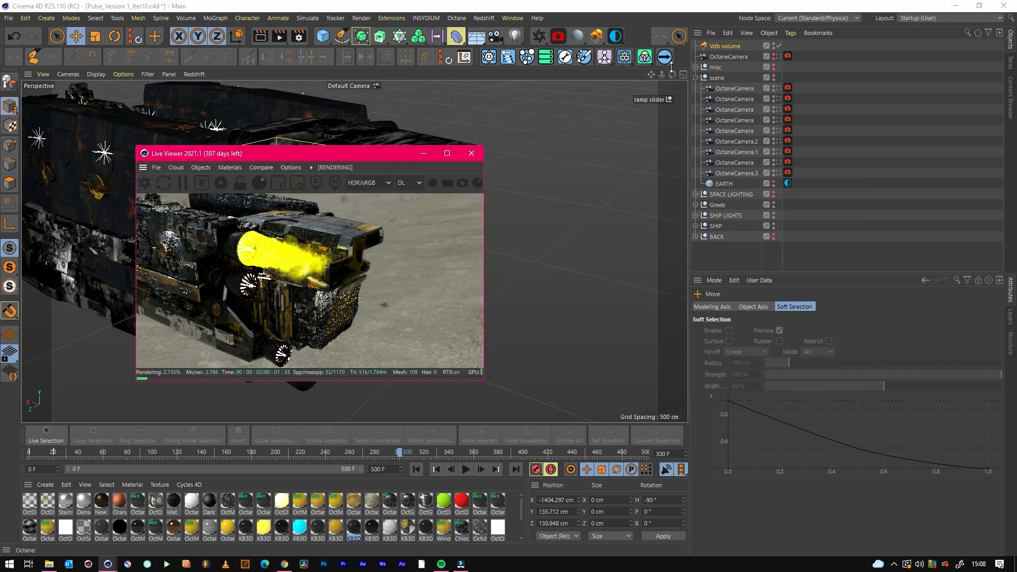
Adjust the Volume Medium's density to about 0.000045 and its volume step length to about 0.0157.
drag(673, 75, 652, 75)
click(726, 46)
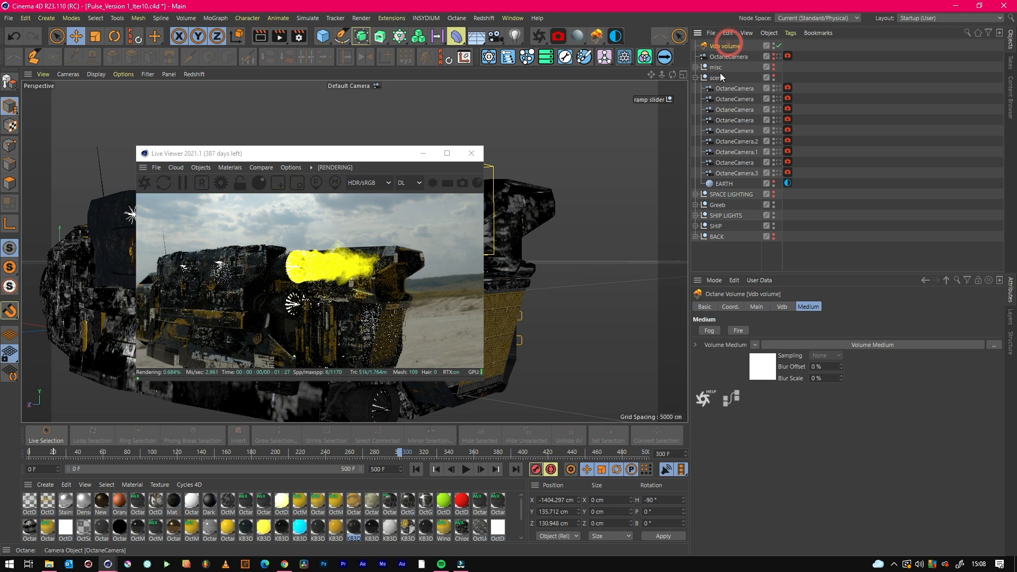
click(802, 344)
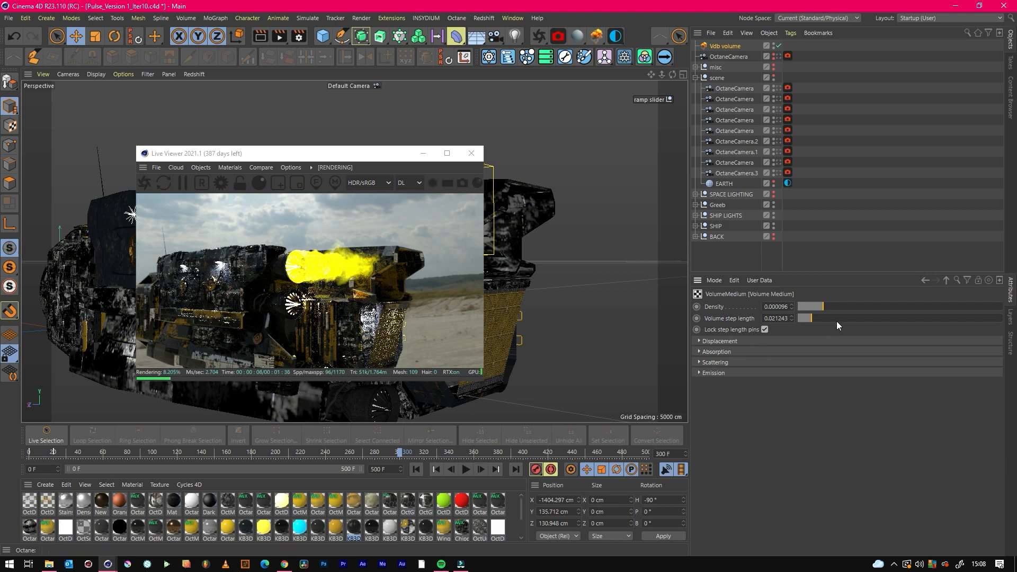
drag(820, 311, 931, 297)
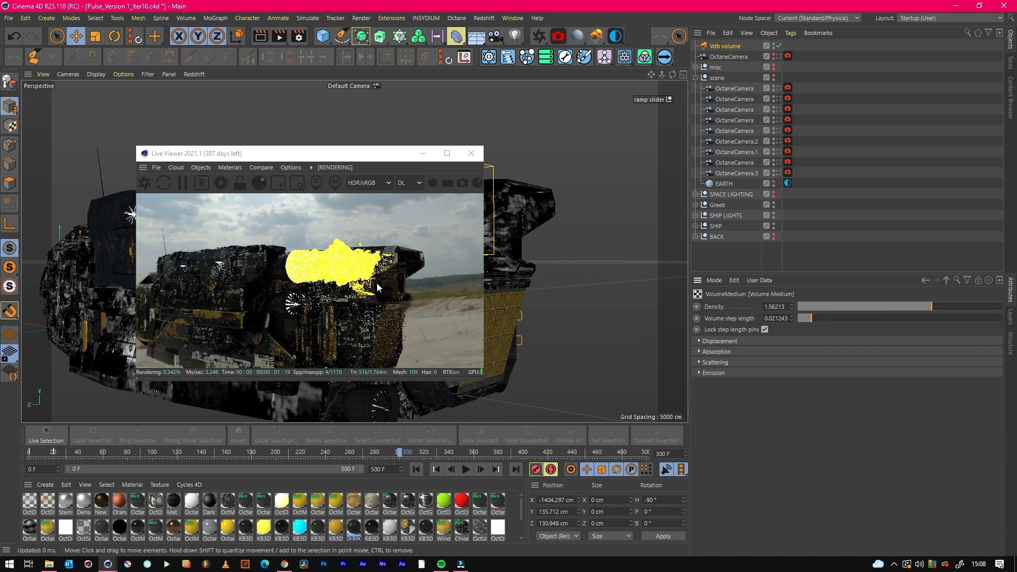
click(814, 306)
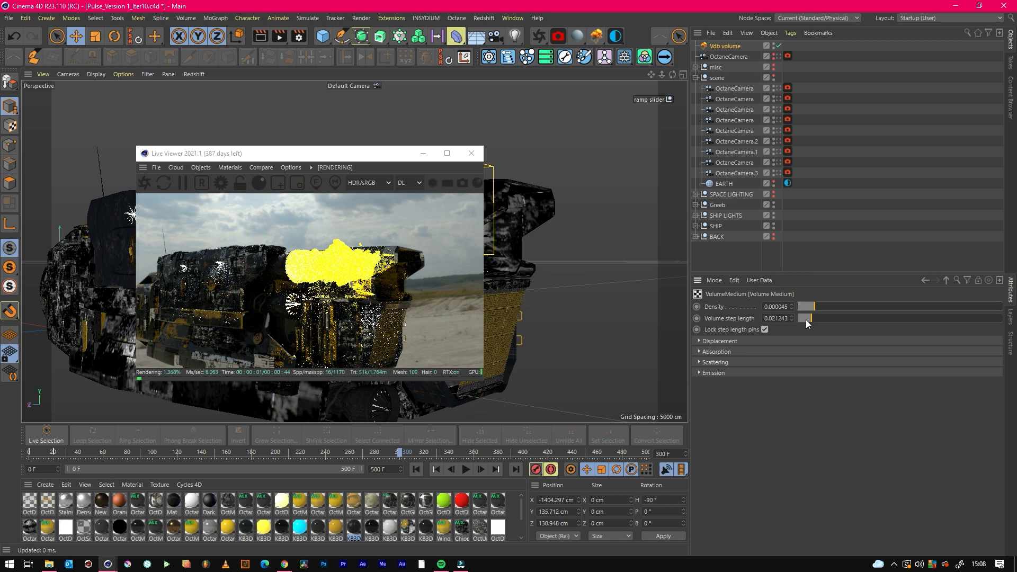
click(805, 319)
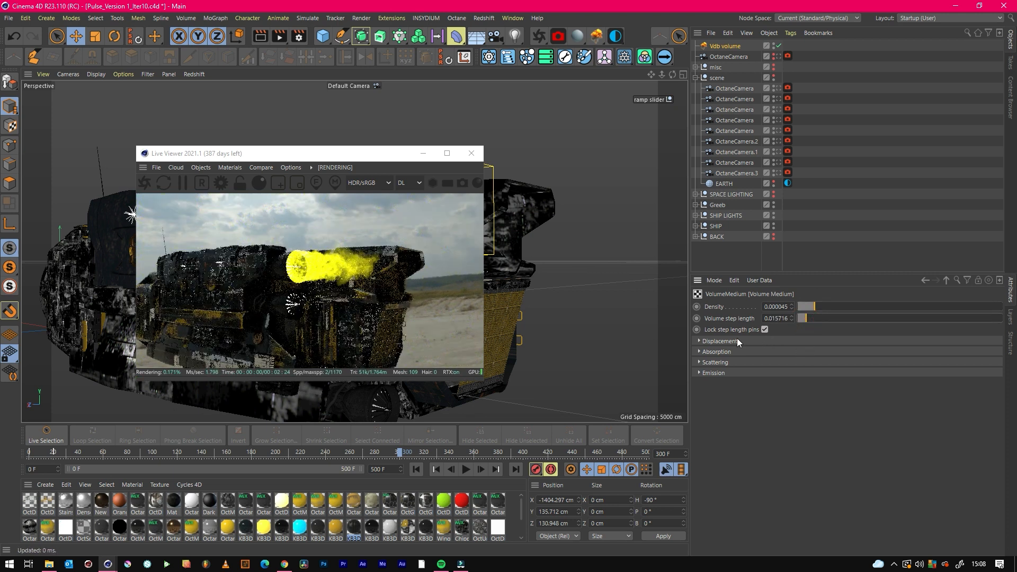
Open the medium's emission gradient and recolor its red starting knot to magenta.
click(715, 373)
click(858, 428)
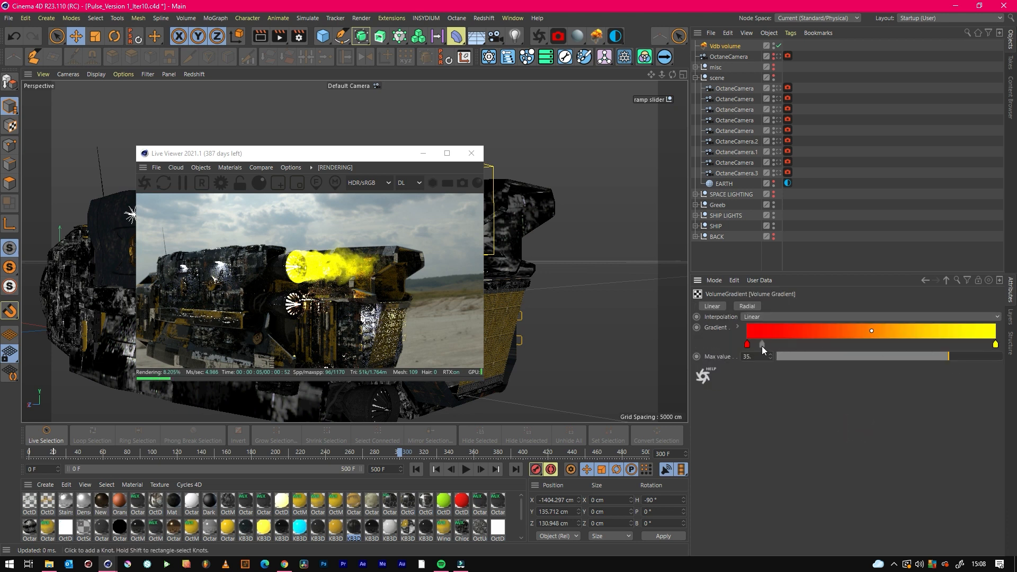
double_click(747, 344)
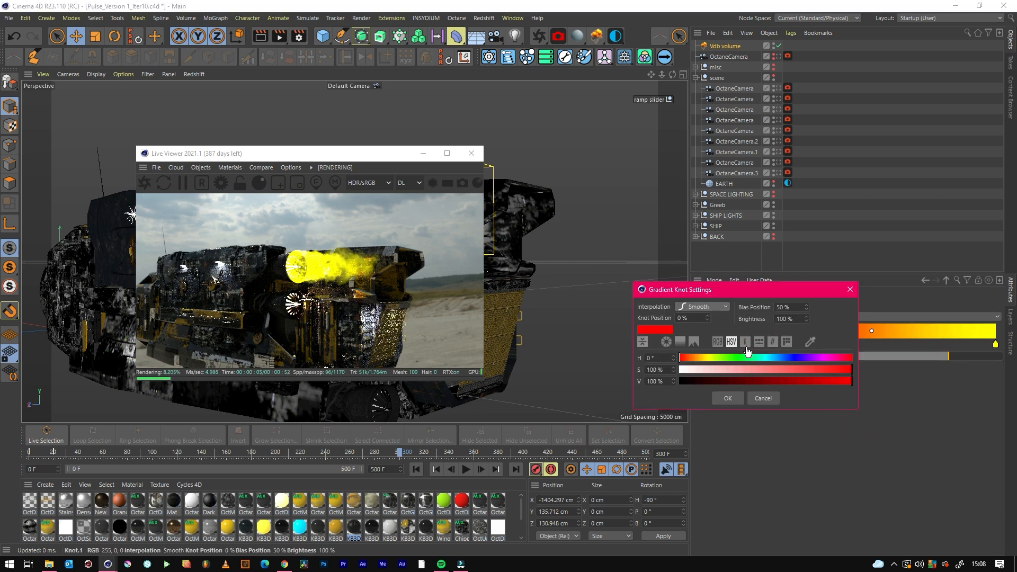
click(821, 357)
click(735, 398)
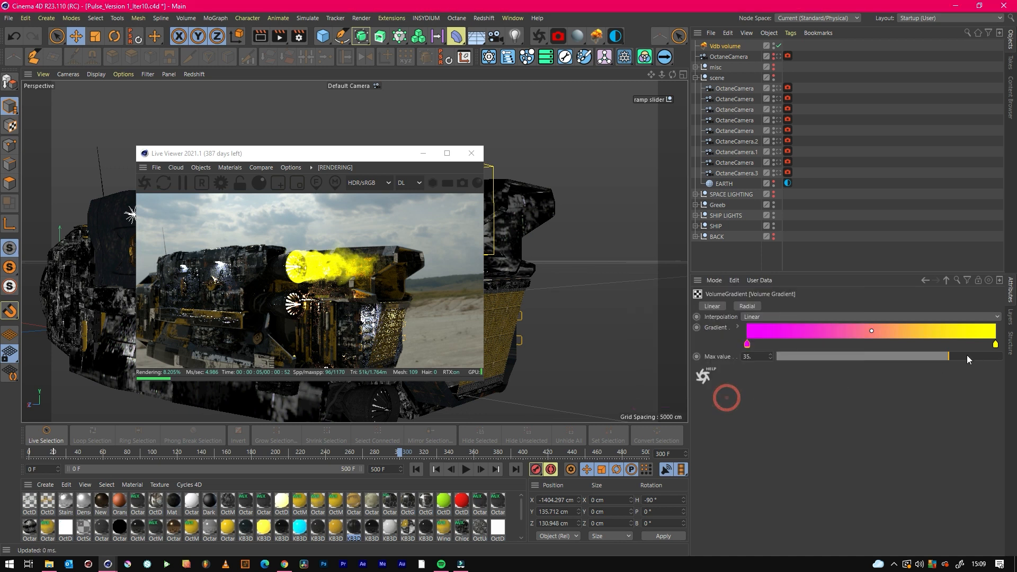
Recolor the gradient's end knot to pink with hue 338°, saturation 79% and value 100%.
click(995, 345)
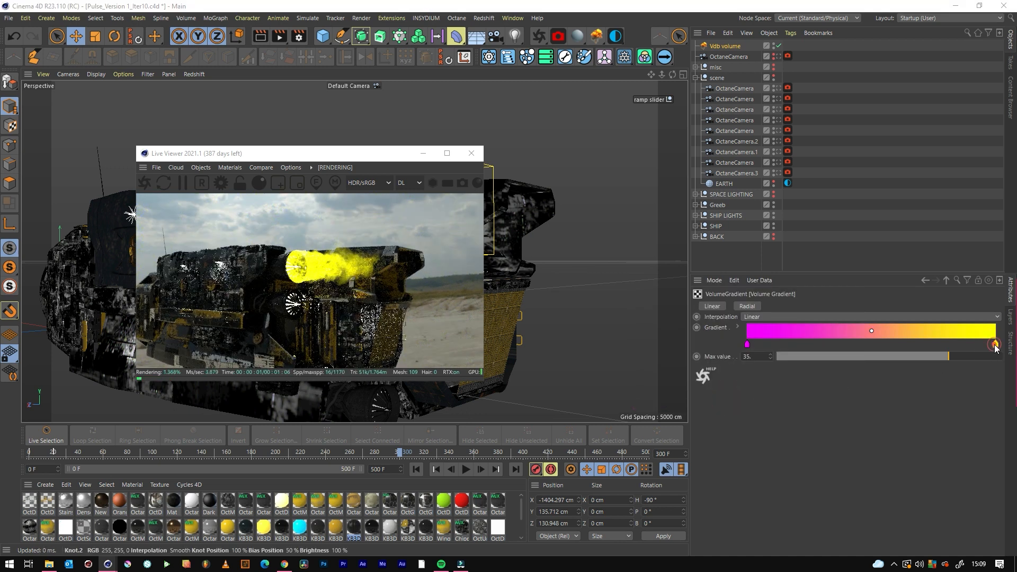
drag(872, 290, 614, 260)
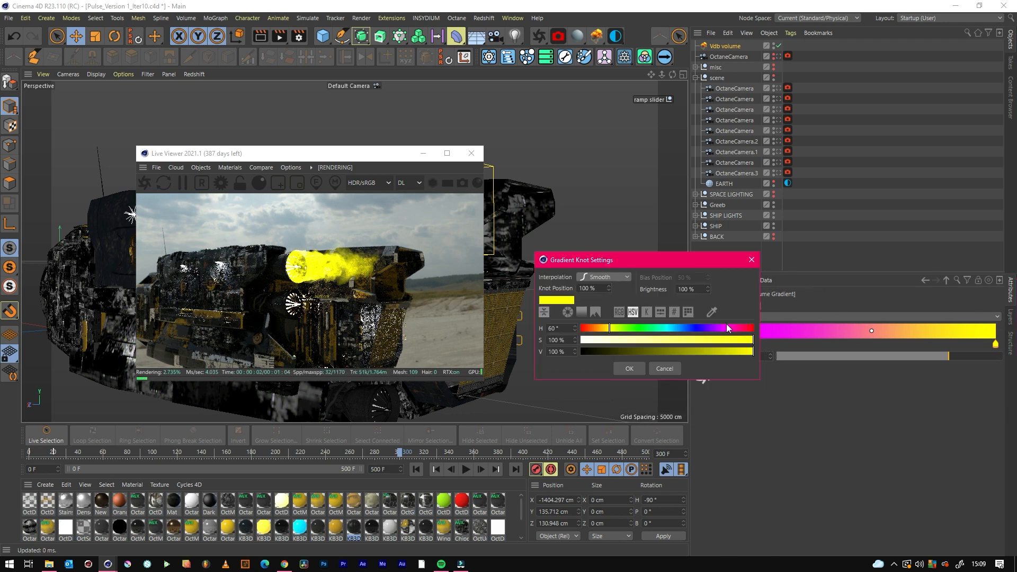
click(724, 329)
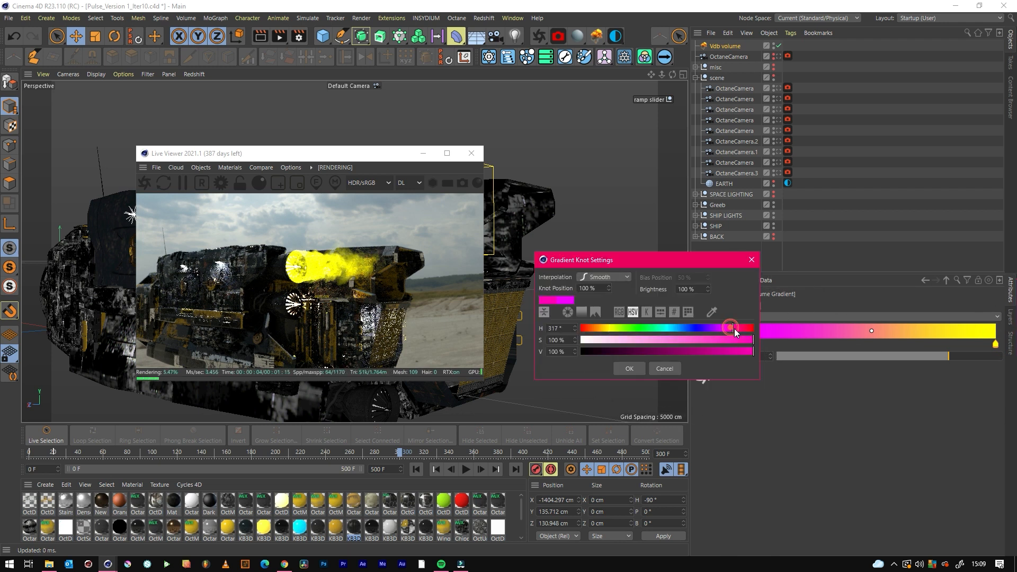
drag(724, 343, 718, 340)
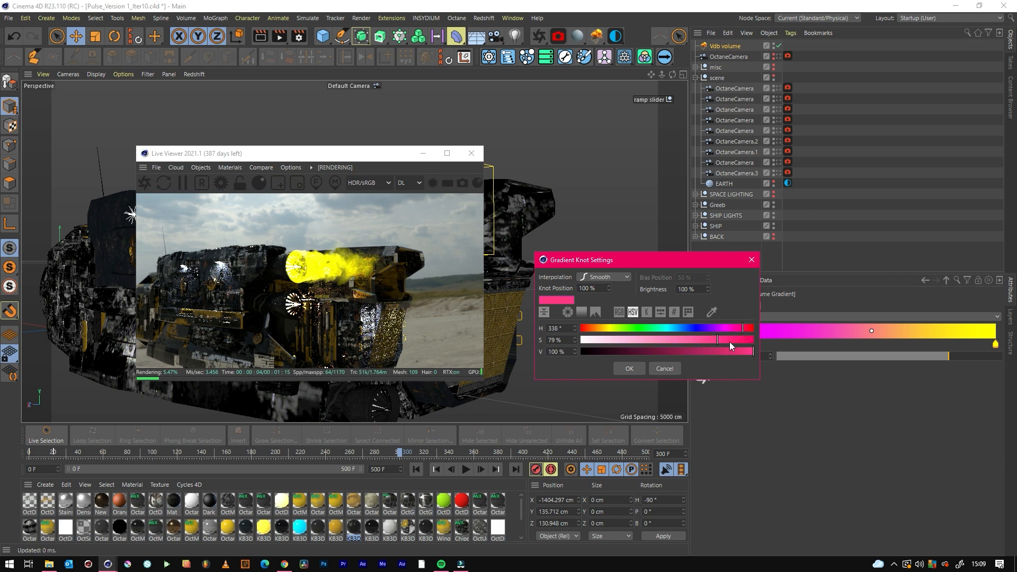
click(629, 368)
Darken the gradient's starting knot to purple with hue 306°, saturation 100% and value 70%.
click(747, 345)
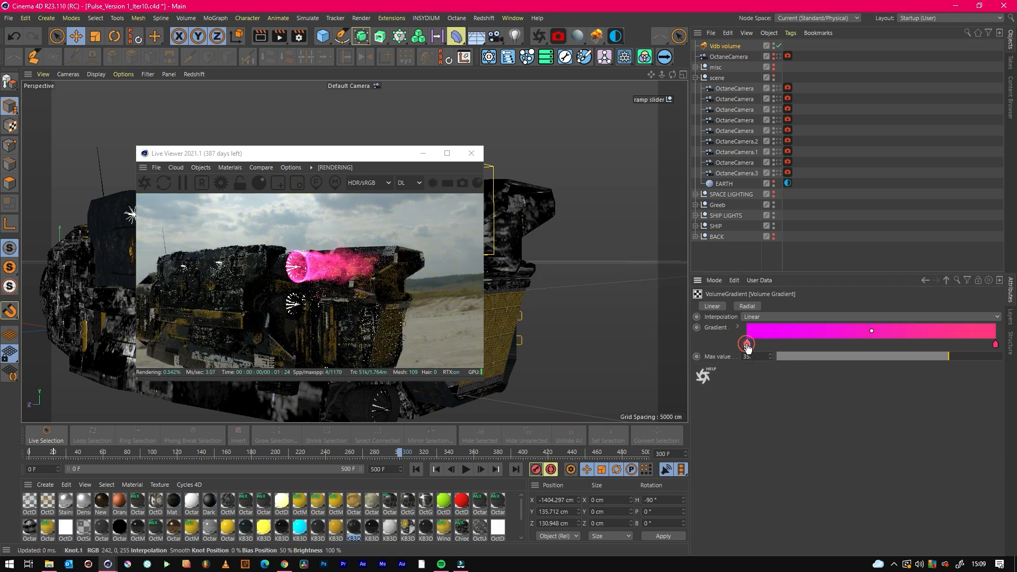
double_click(746, 345)
click(800, 378)
click(826, 354)
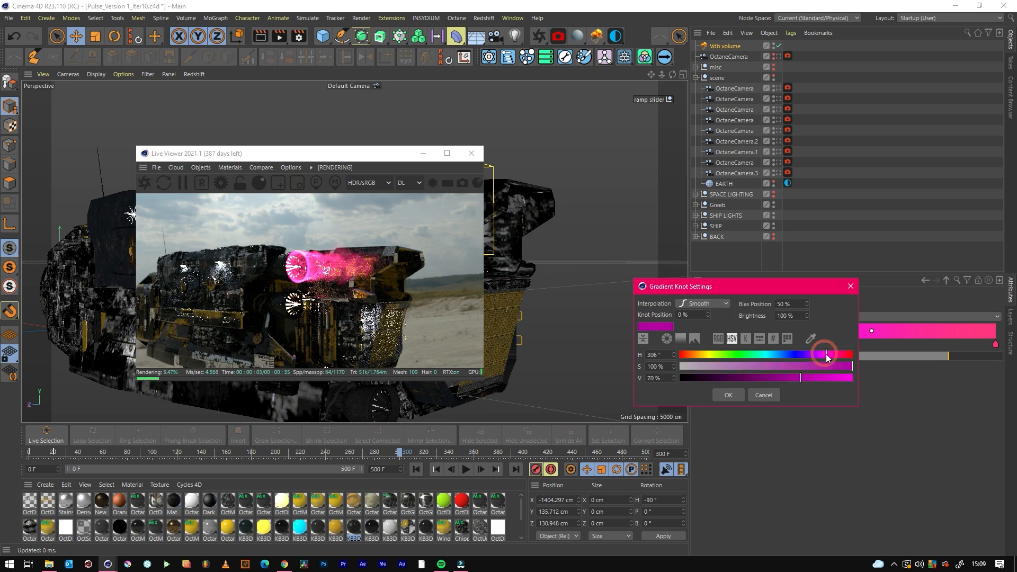
click(728, 394)
Lower the emission gradient's max value to about 0.0239 and view the thruster flame from another angle.
click(890, 355)
drag(888, 356, 828, 357)
drag(669, 75, 669, 74)
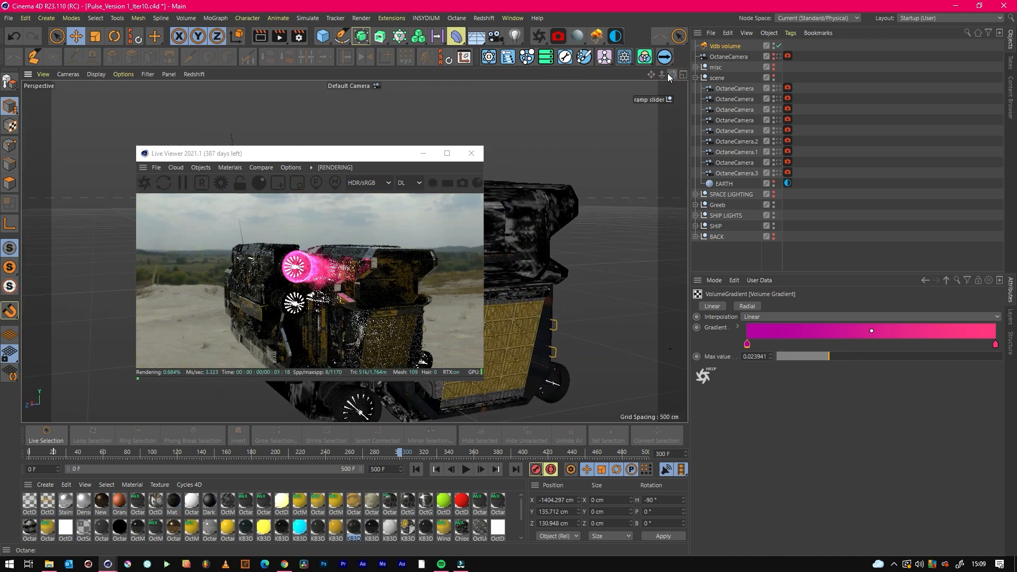
Hide the EARTH sky from the render and set the emission gradient's max value to about 0.0203.
click(773, 184)
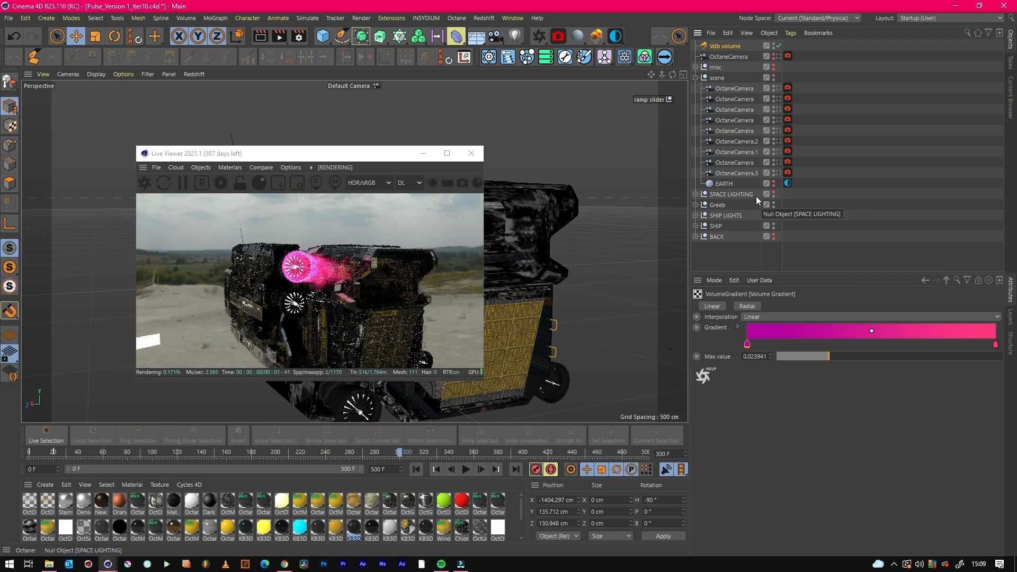
drag(672, 75, 670, 76)
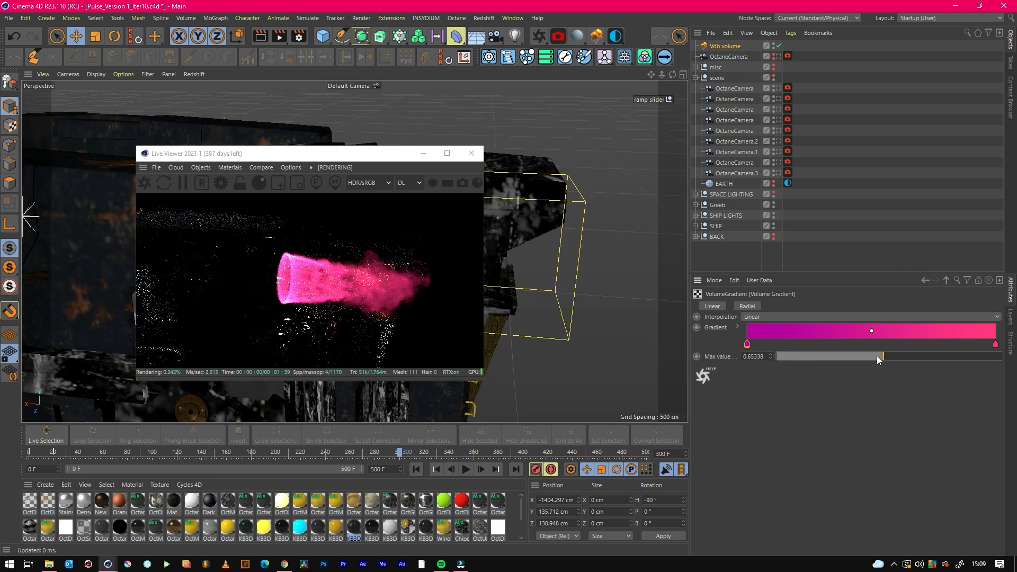
drag(874, 355, 826, 355)
Duplicate the gradient's pink end knot to about 74% and recolor the end knot to light pink, RGB 255, 189, 213.
ctrl+drag(995, 346, 930, 347)
double_click(995, 347)
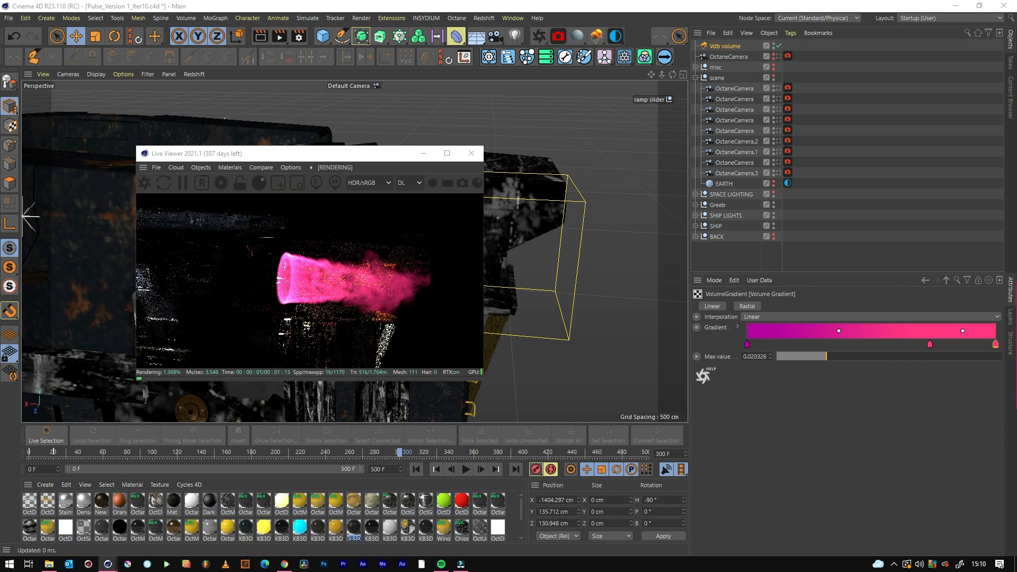
key(Return)
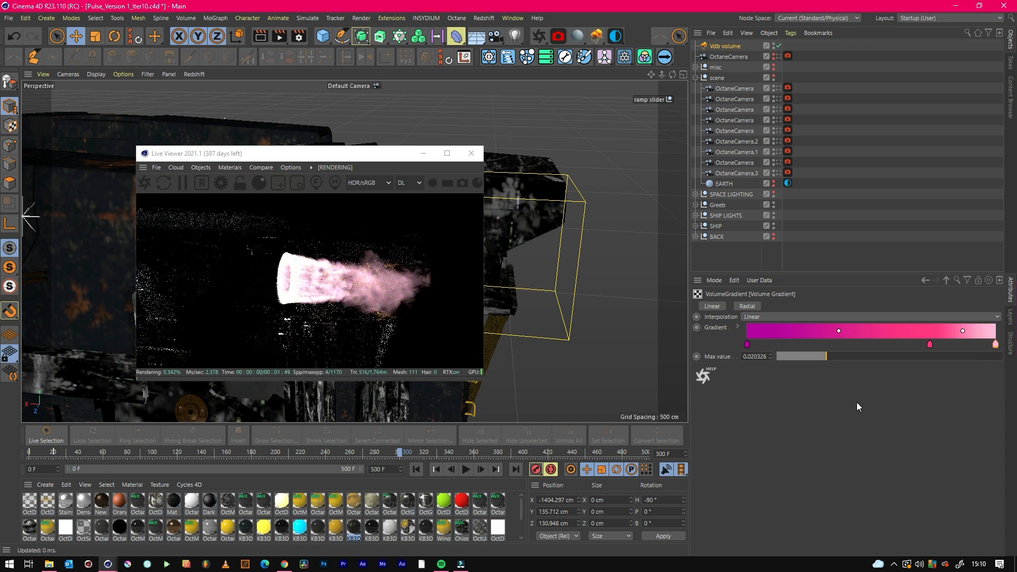
Raise the gradient's max value to about 427 and move the purple, pink and light pink knots to about 17%, 47% and 81%.
drag(851, 357, 958, 359)
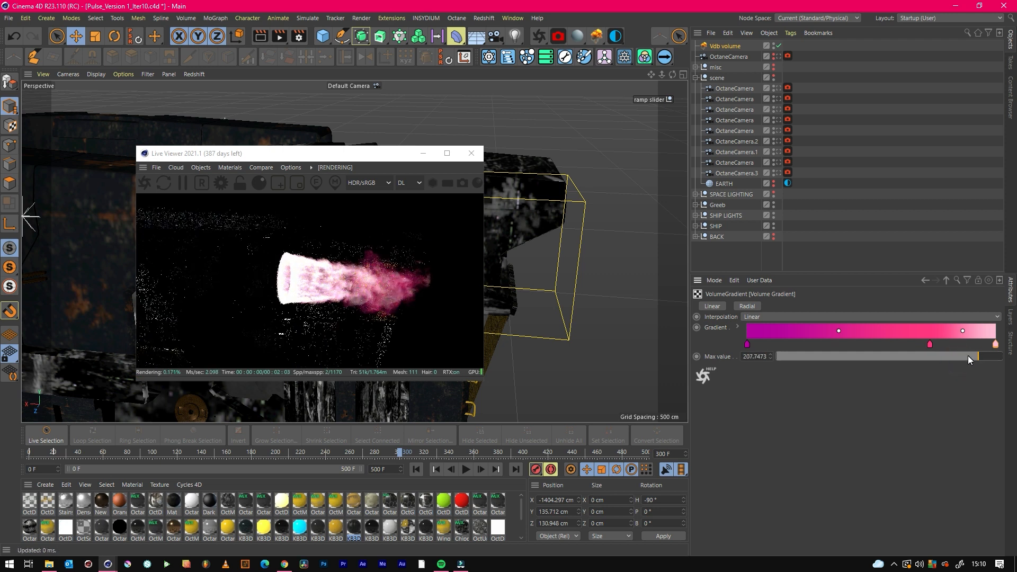
drag(968, 355, 864, 345)
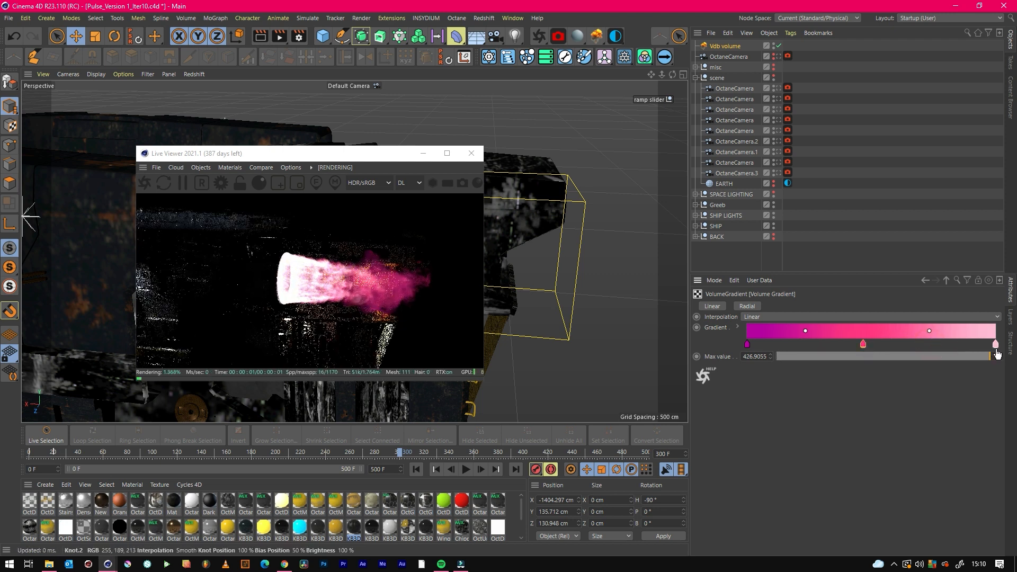
click(747, 345)
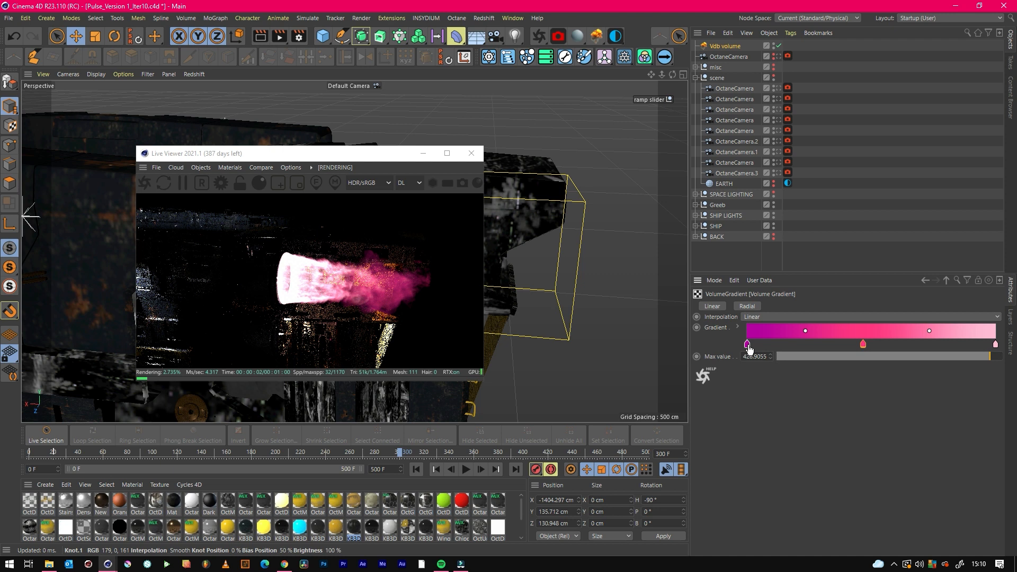
drag(995, 344, 948, 347)
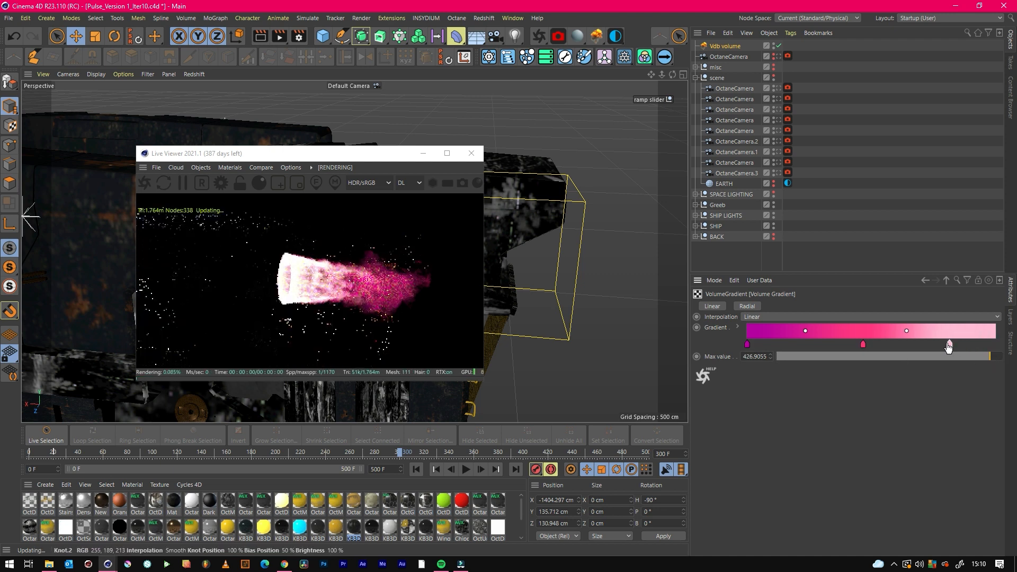
drag(747, 344, 790, 345)
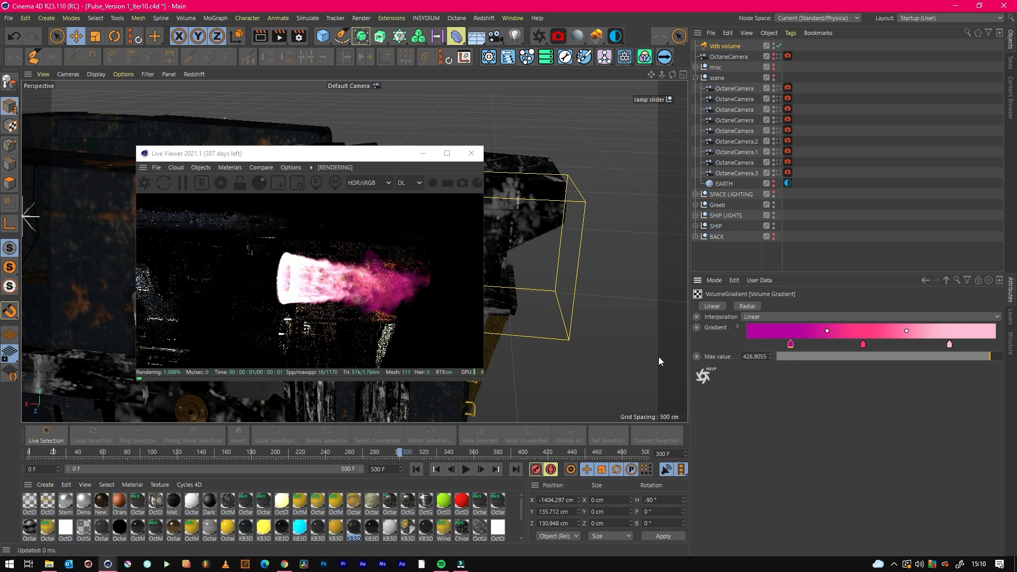
Add a knot at the start of the emission gradient and darken it to black.
click(748, 345)
double_click(748, 345)
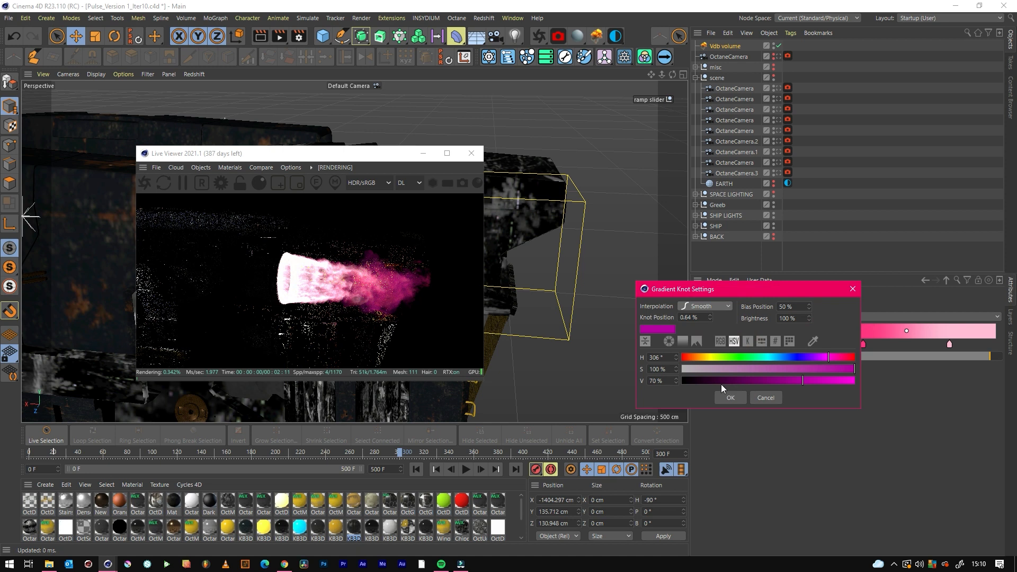
drag(720, 384, 681, 384)
click(736, 398)
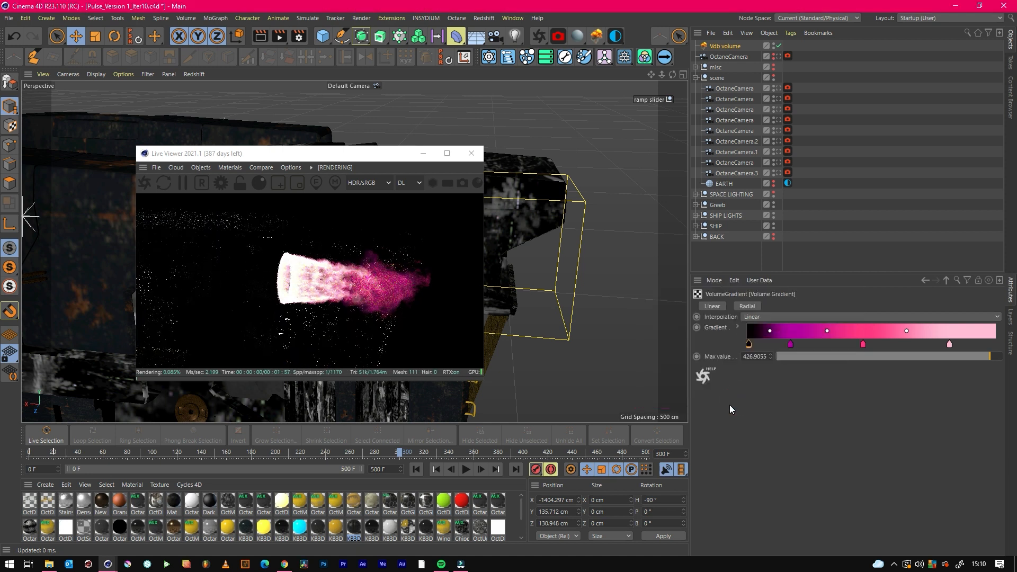
Shift the gradient's light pink knot to the end, the pink knot to about 78% and the purple knot to about 40.5%.
drag(790, 345, 799, 345)
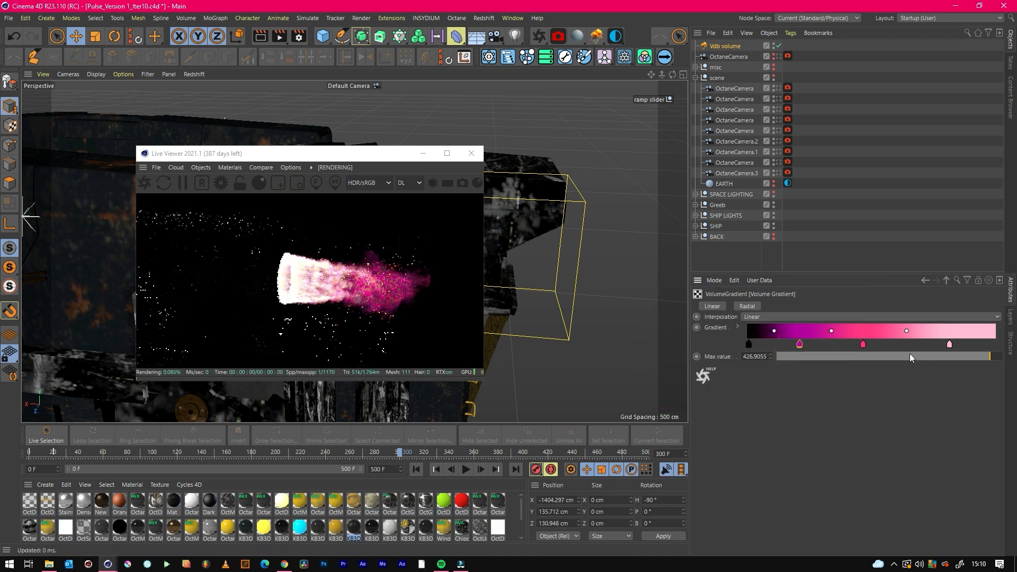
drag(950, 344, 1011, 345)
drag(863, 345, 940, 348)
drag(799, 345, 847, 349)
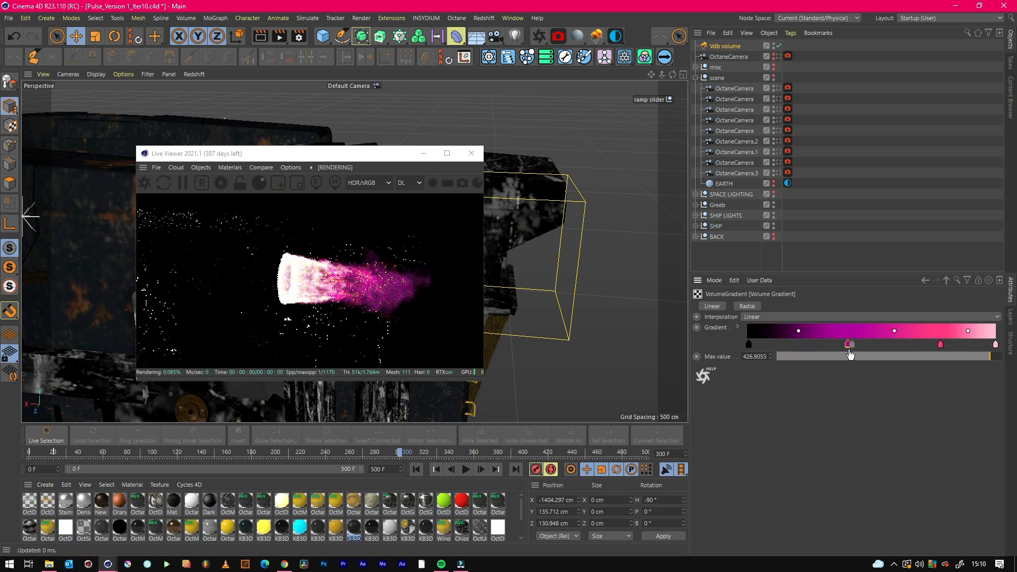
Recolor the gradient's purple knot to hue 324° and raise the max value to about 877.
double_click(847, 346)
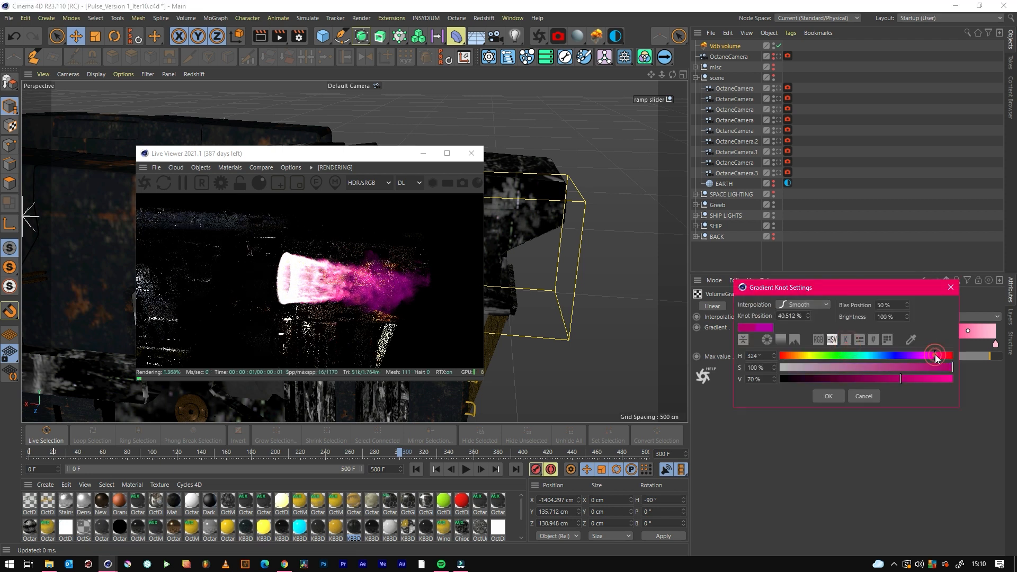
click(828, 396)
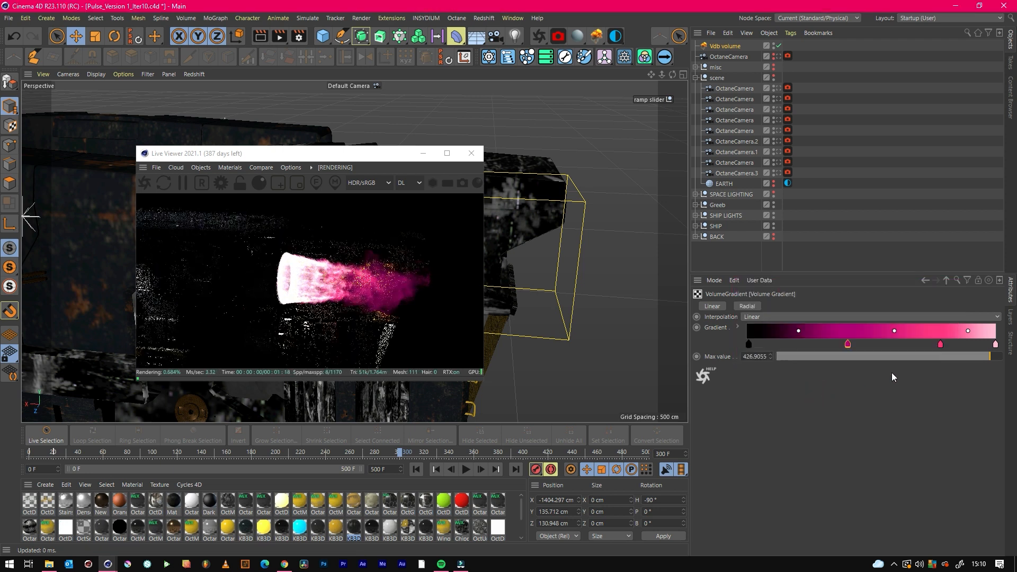
mouse_move(983, 355)
mouse_down()
mouse_move(957, 360)
mouse_move(999, 361)
mouse_up()
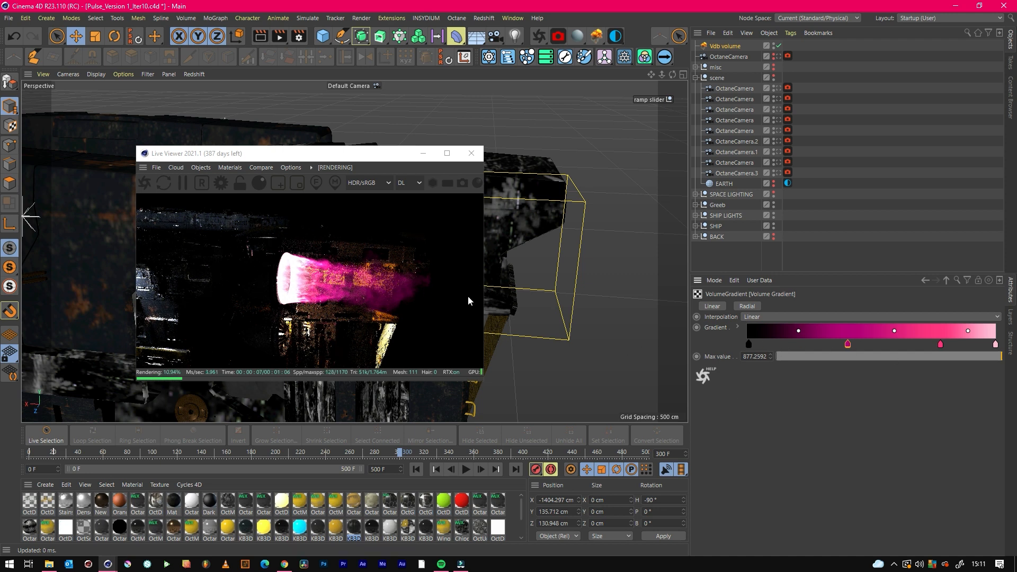
Change the Vdb volume's absorption grid mapping to flames.
drag(671, 76, 649, 63)
click(741, 41)
click(731, 45)
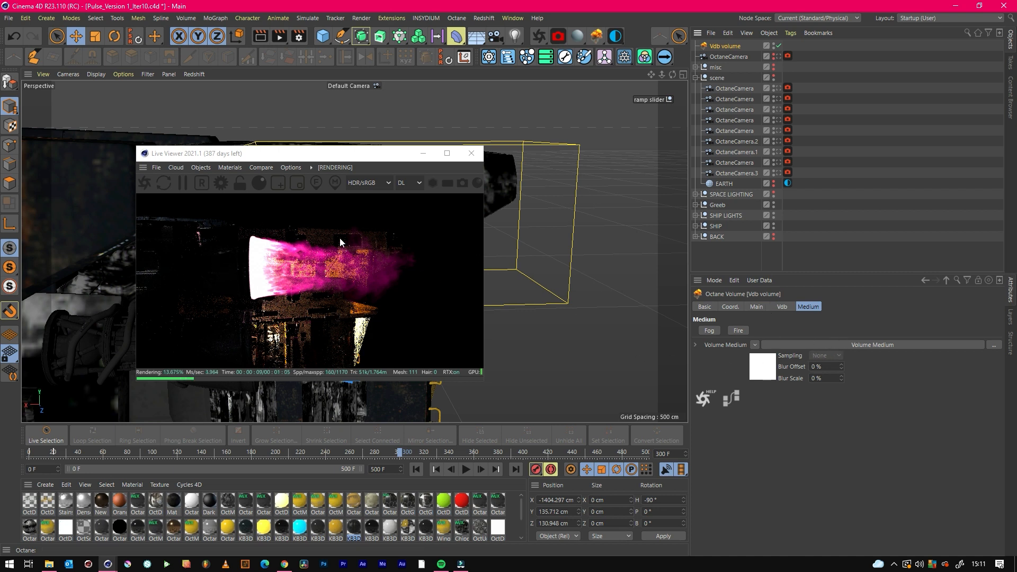
drag(672, 75, 684, 95)
click(780, 307)
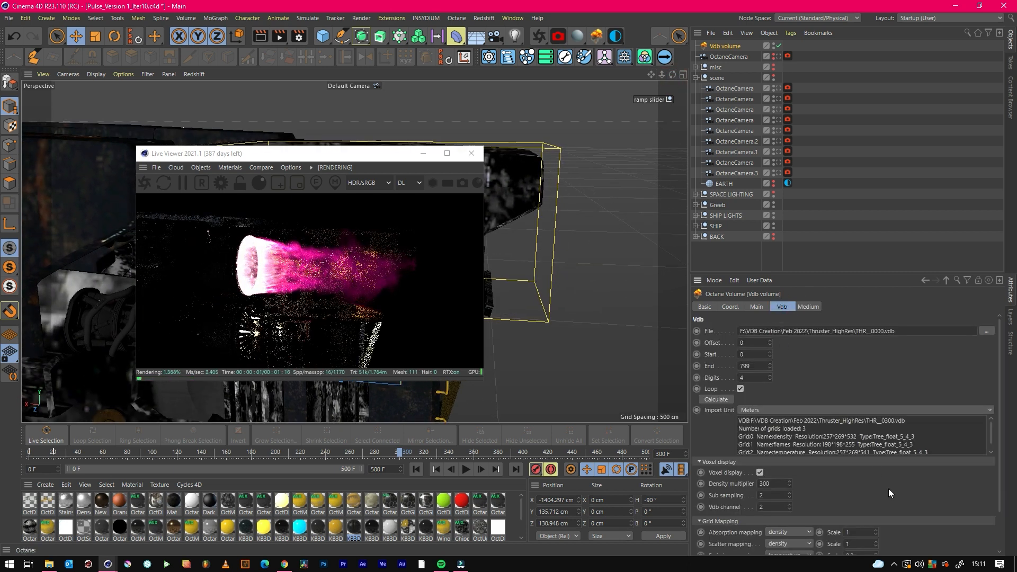
drag(999, 439, 989, 501)
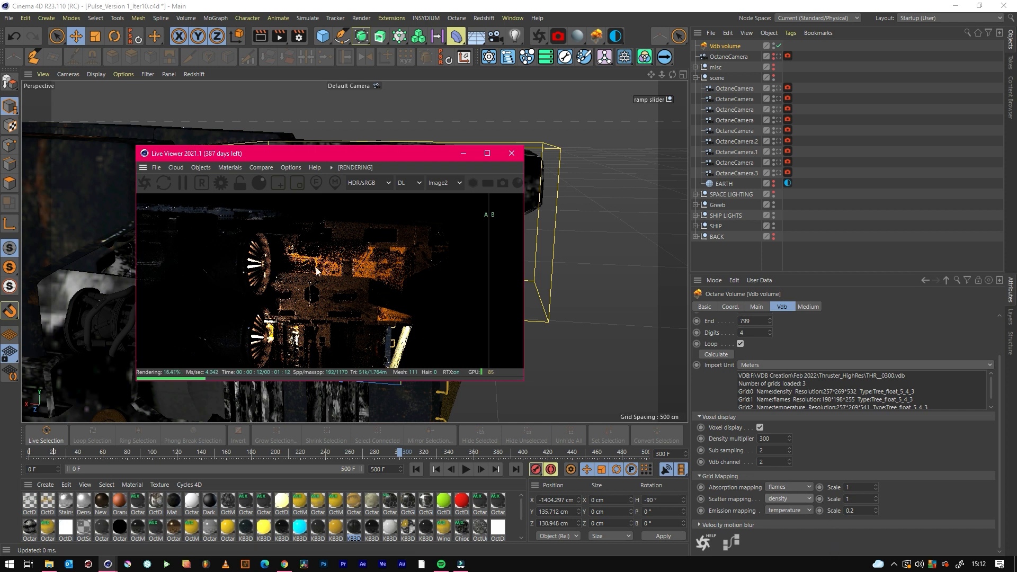
Open the Vdb volume's Volume Medium and raise its density to about 0.656.
click(805, 307)
click(822, 348)
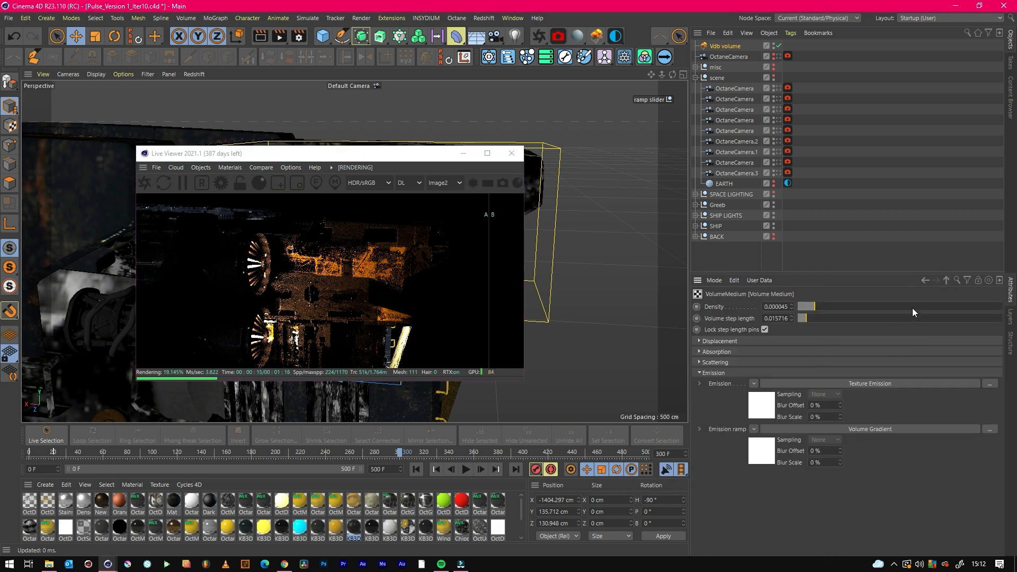
drag(917, 307, 958, 306)
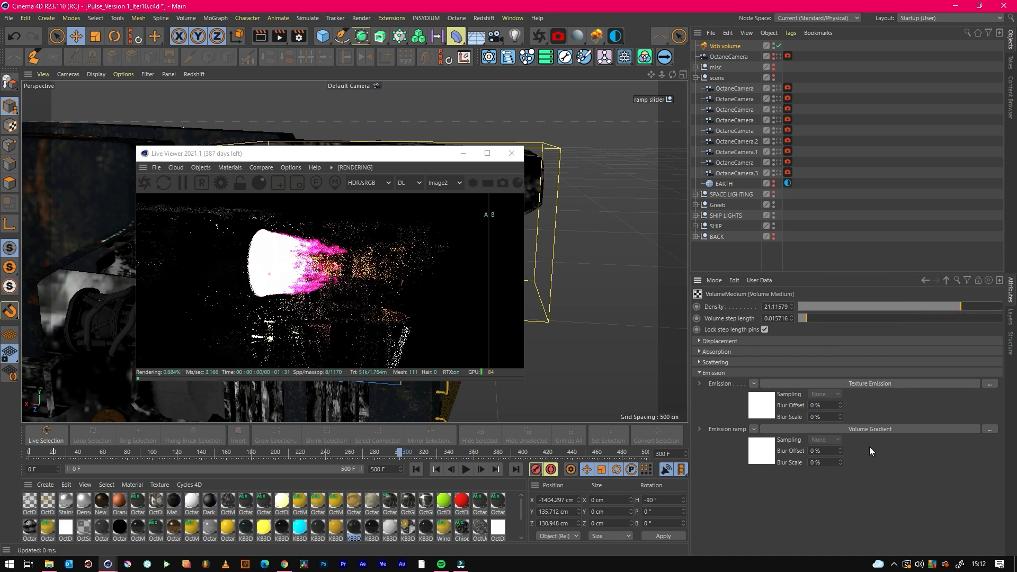
drag(913, 307, 885, 308)
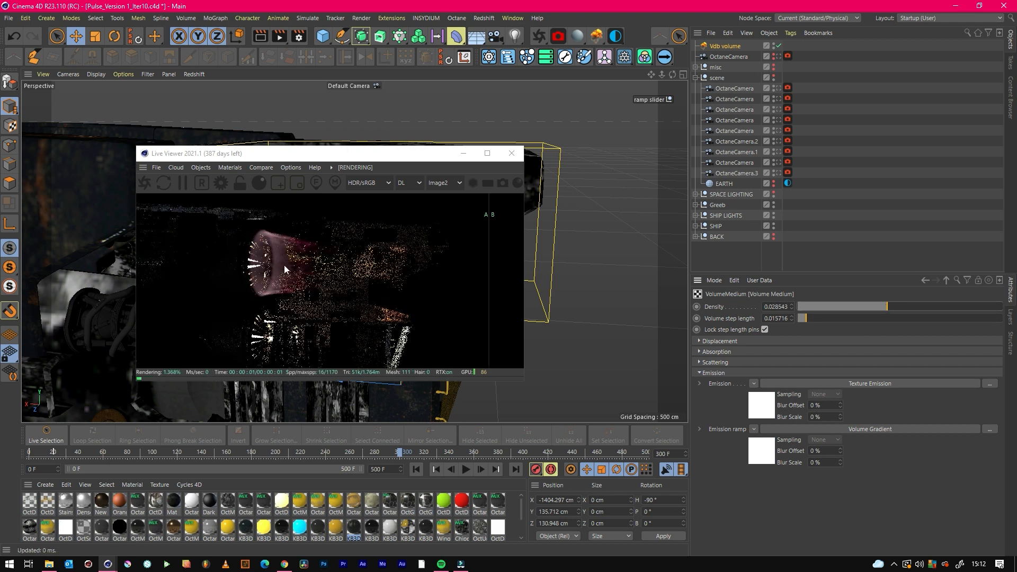
drag(904, 307, 912, 307)
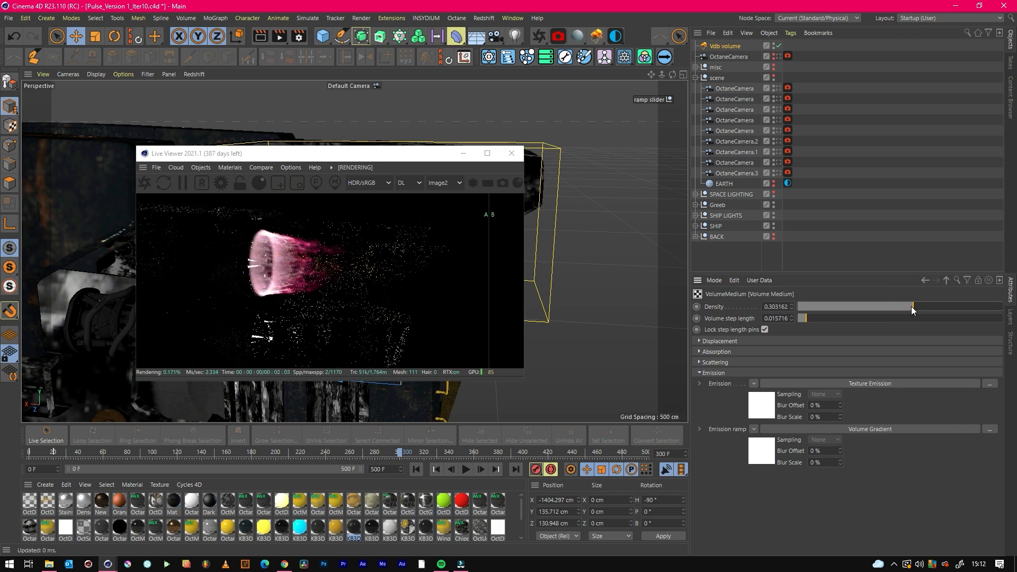
drag(913, 306, 922, 306)
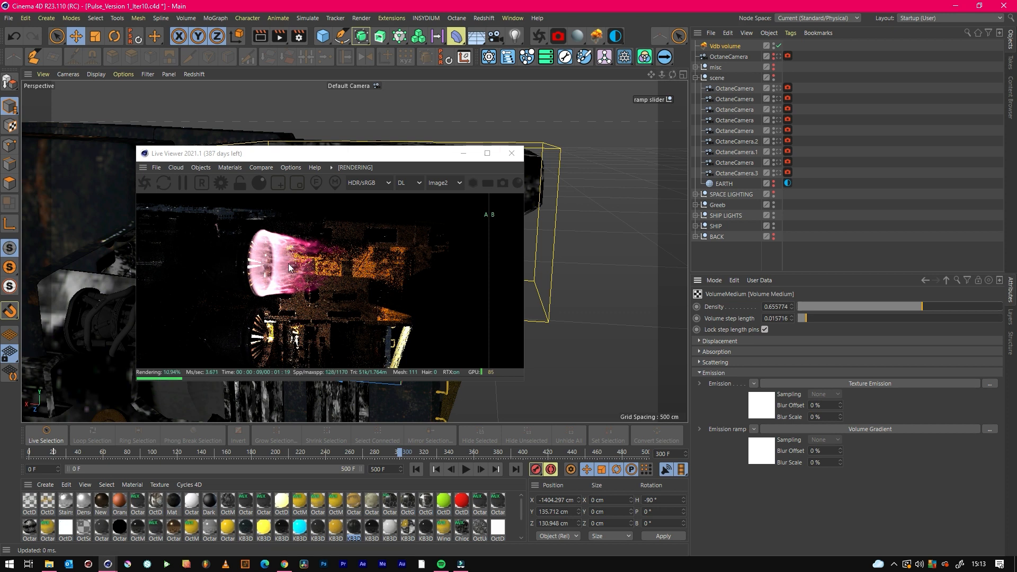
Inspect the thruster flame up close, enable the EARTH sky in the render and view the ship from an elevated rear angle.
drag(672, 74, 666, 75)
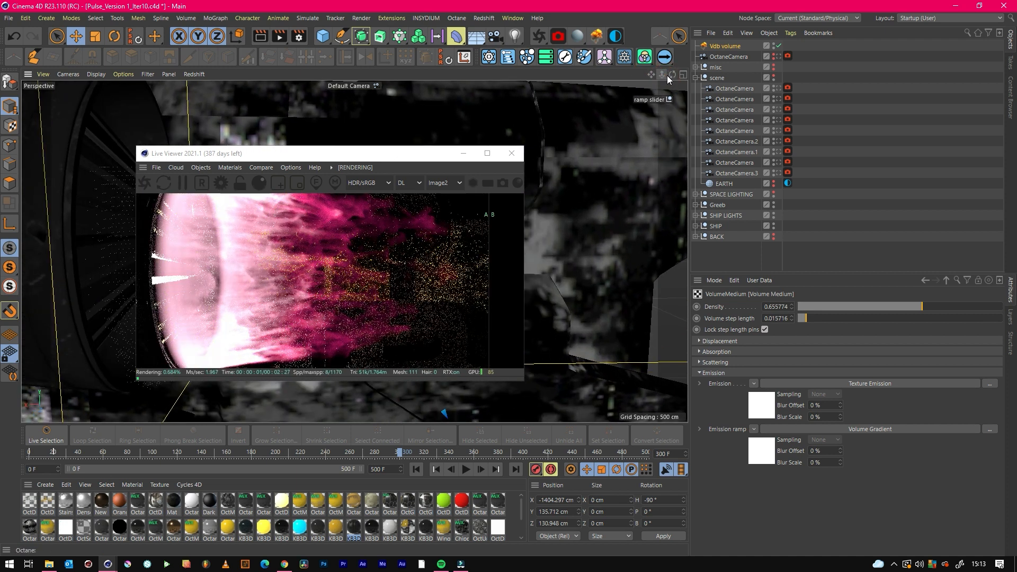
mouse_move(671, 72)
mouse_down()
mouse_move(649, 74)
mouse_move(672, 73)
mouse_up()
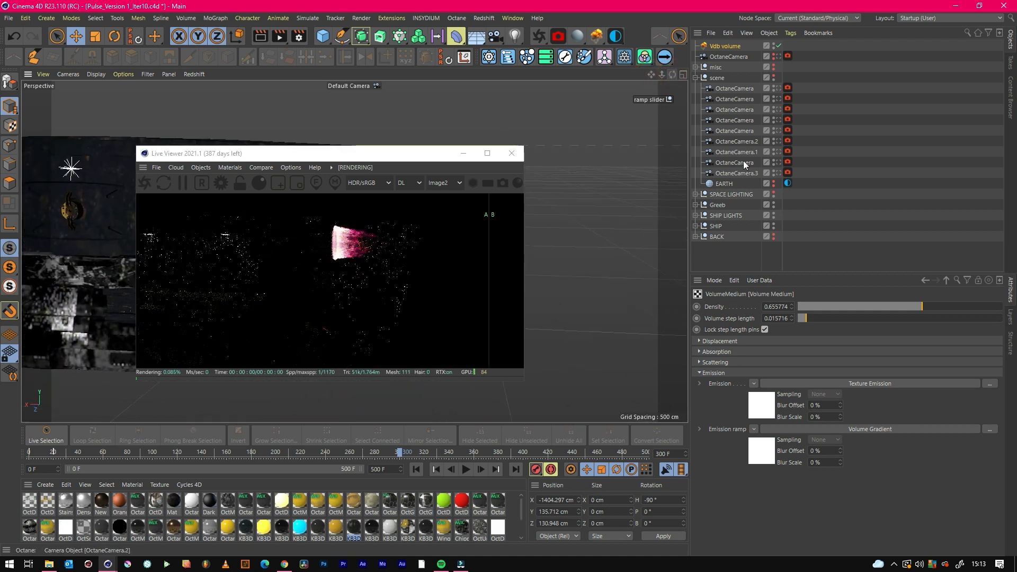
click(774, 183)
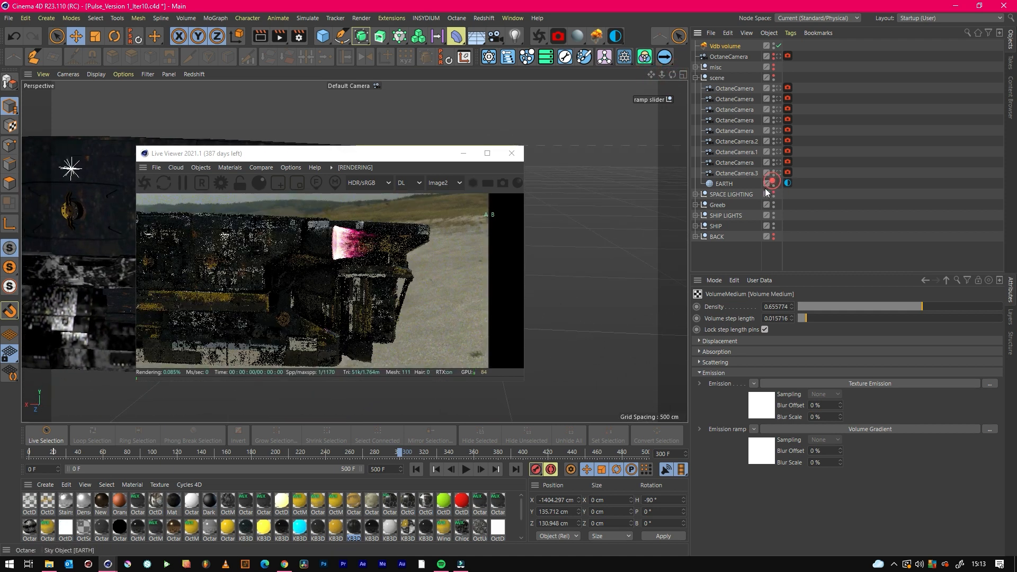
click(756, 253)
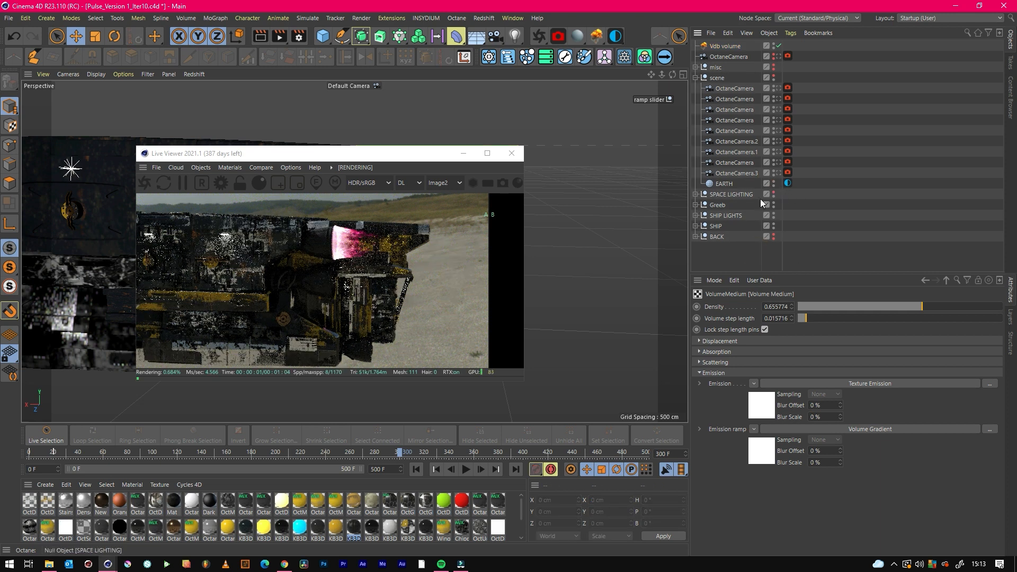
drag(672, 74, 653, 126)
drag(668, 73, 638, 100)
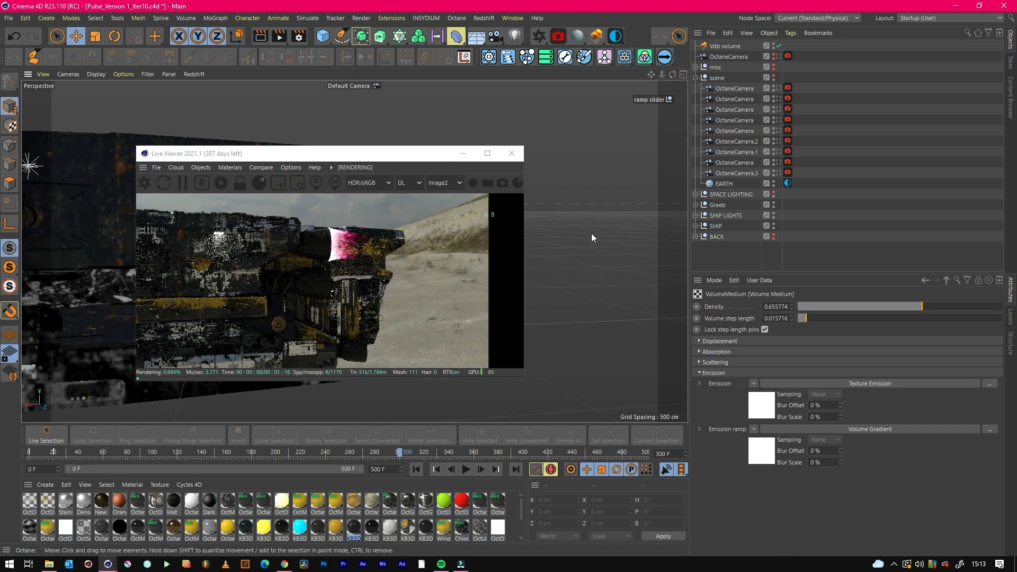
drag(672, 70, 647, 176)
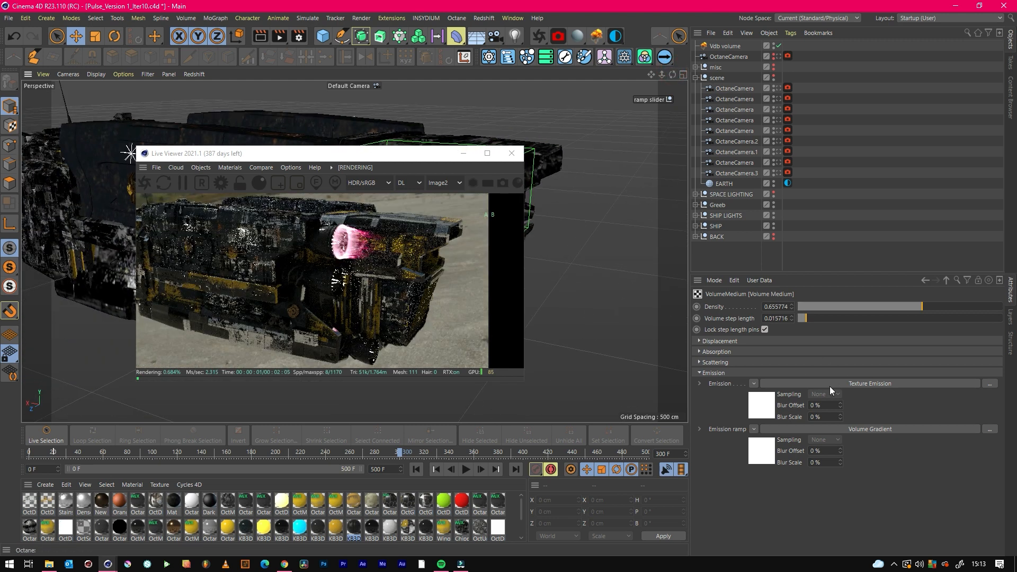
Open the medium's emission gradient and recolor its magenta knot at 40.5% to blue with hue 243°.
click(879, 429)
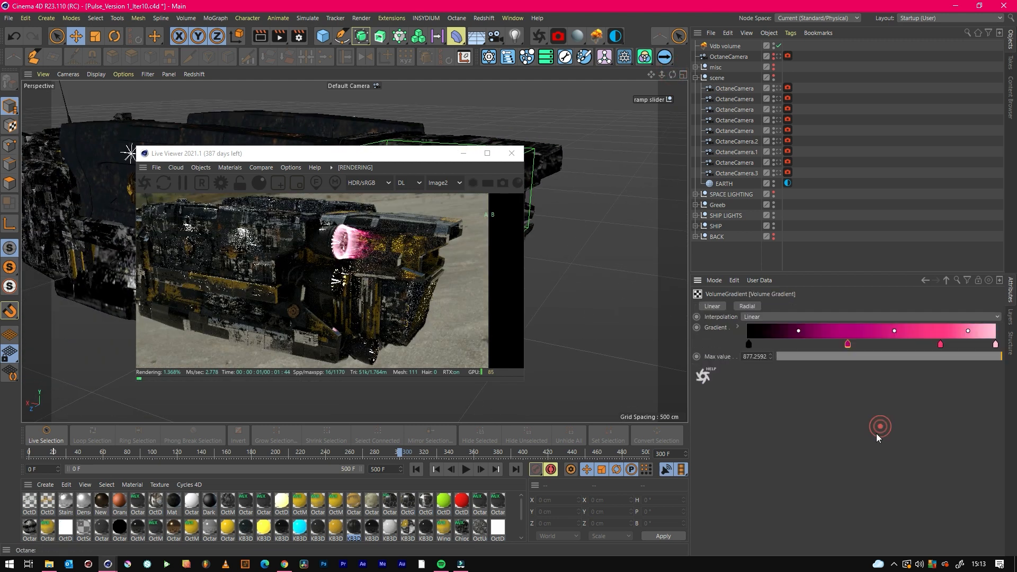
double_click(846, 346)
click(894, 358)
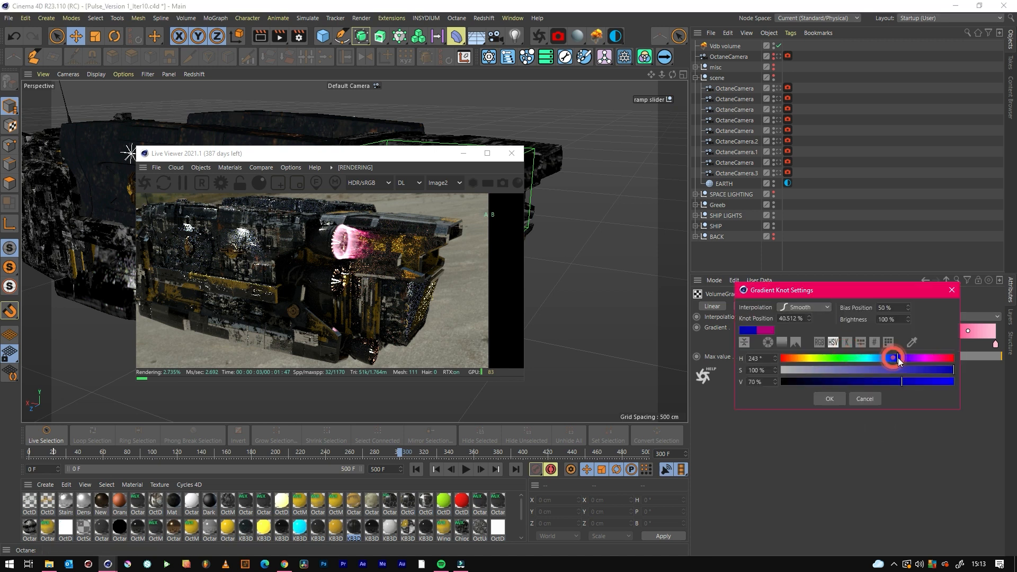
click(836, 398)
Recolor the gradient's pink knot to light blue and its end knot to pale cyan, and view the flame from the side.
click(941, 344)
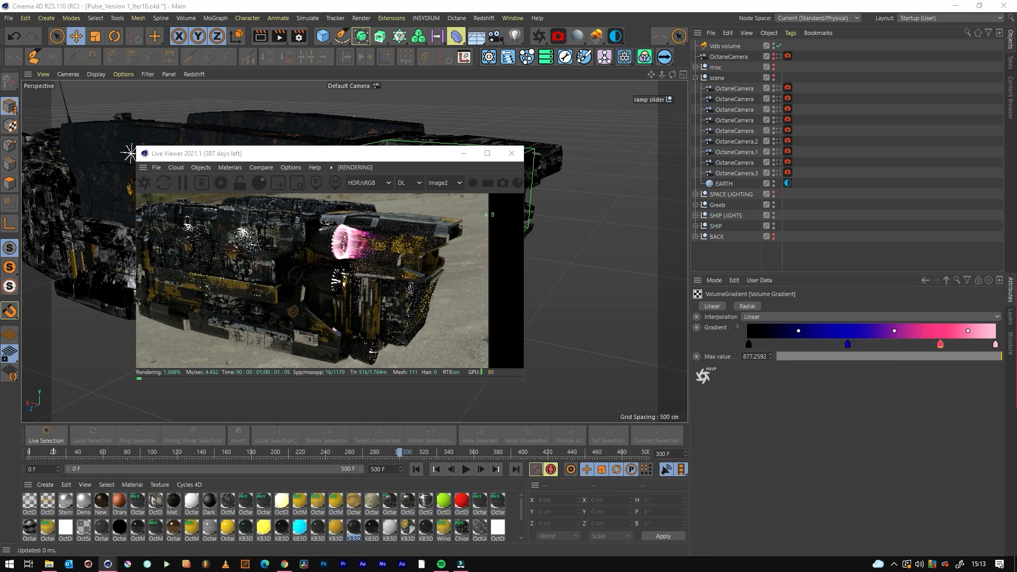
click(1016, 401)
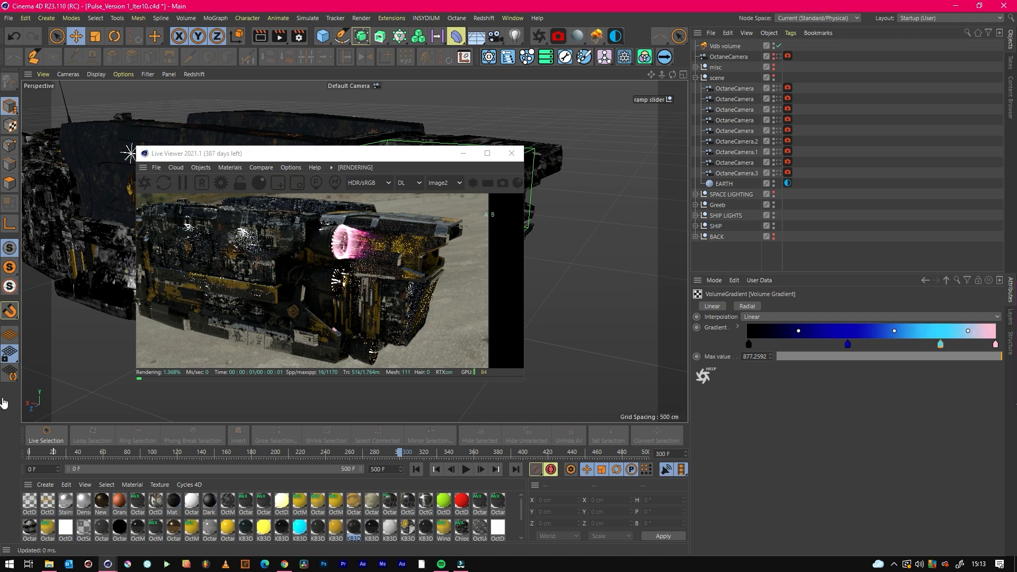
double_click(995, 344)
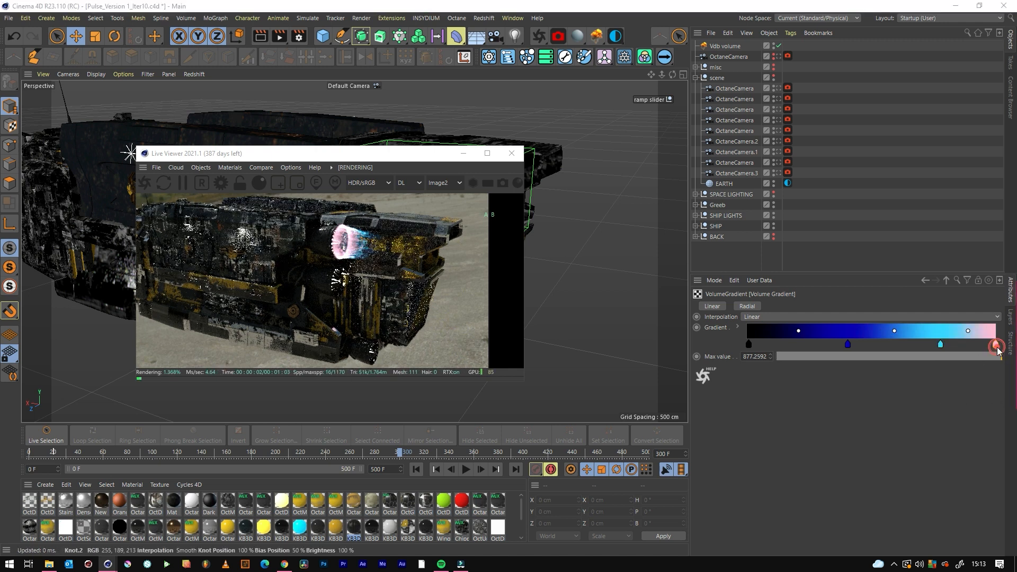
key(Return)
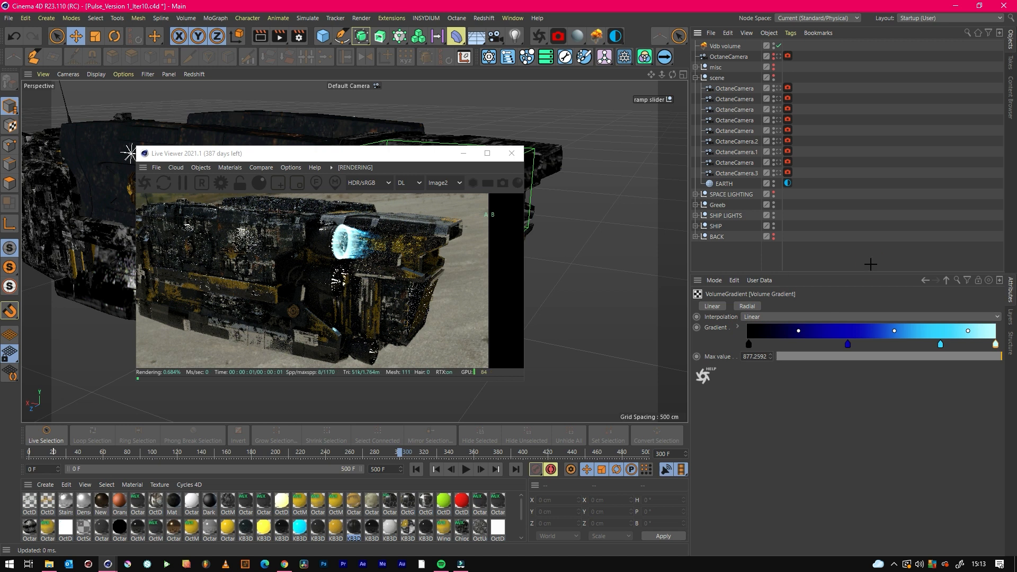
alt+drag(623, 220, 560, 124)
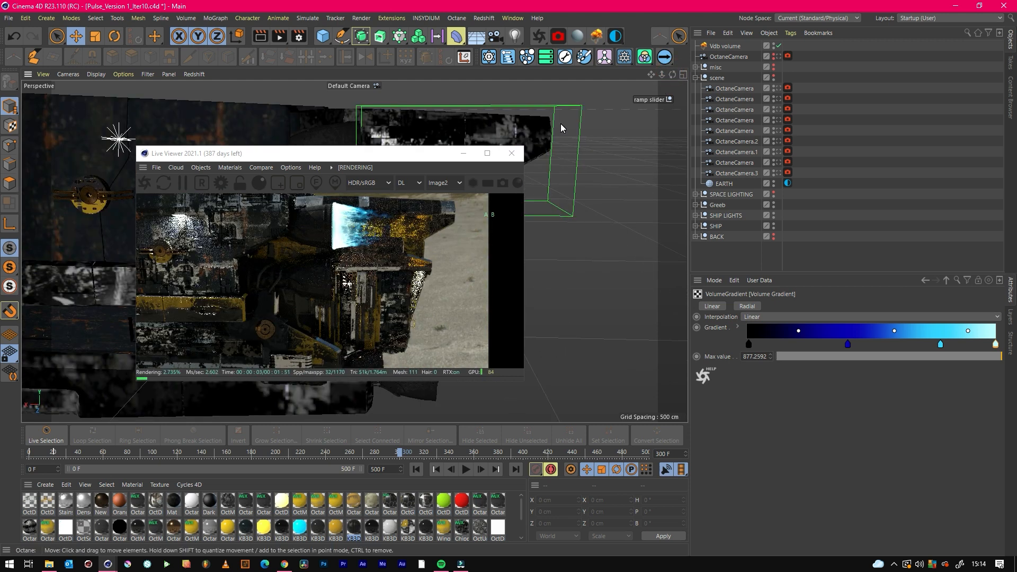